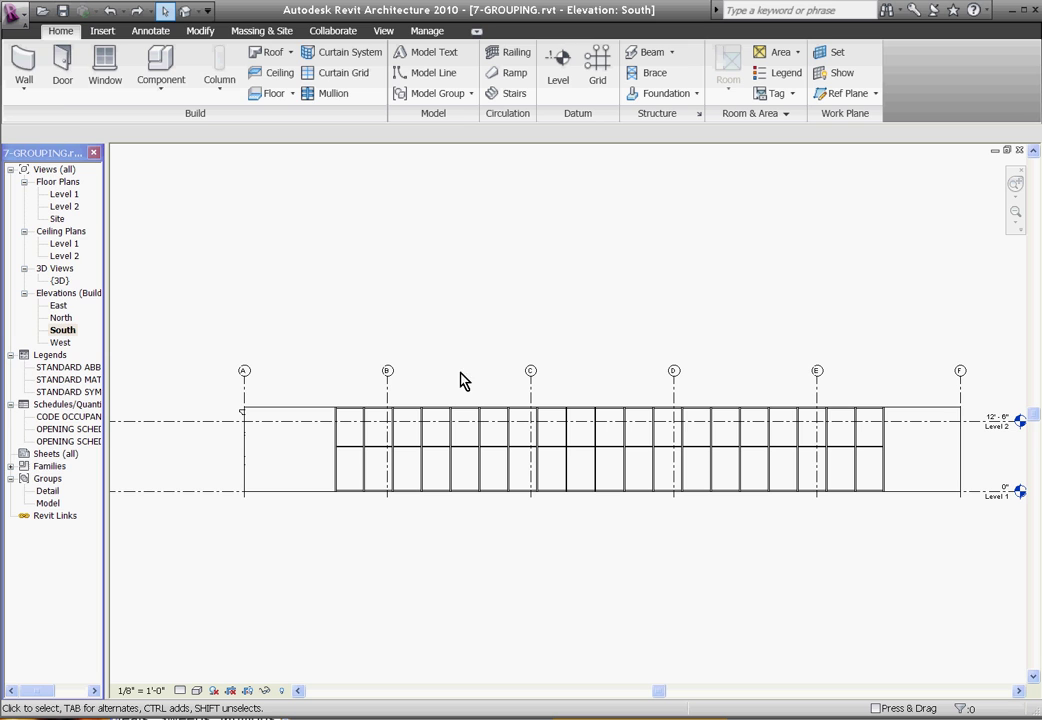
Step: Create a new family from the Profile-Mullion.rft template
{"action": "left_click", "coordinate": [16, 16]}
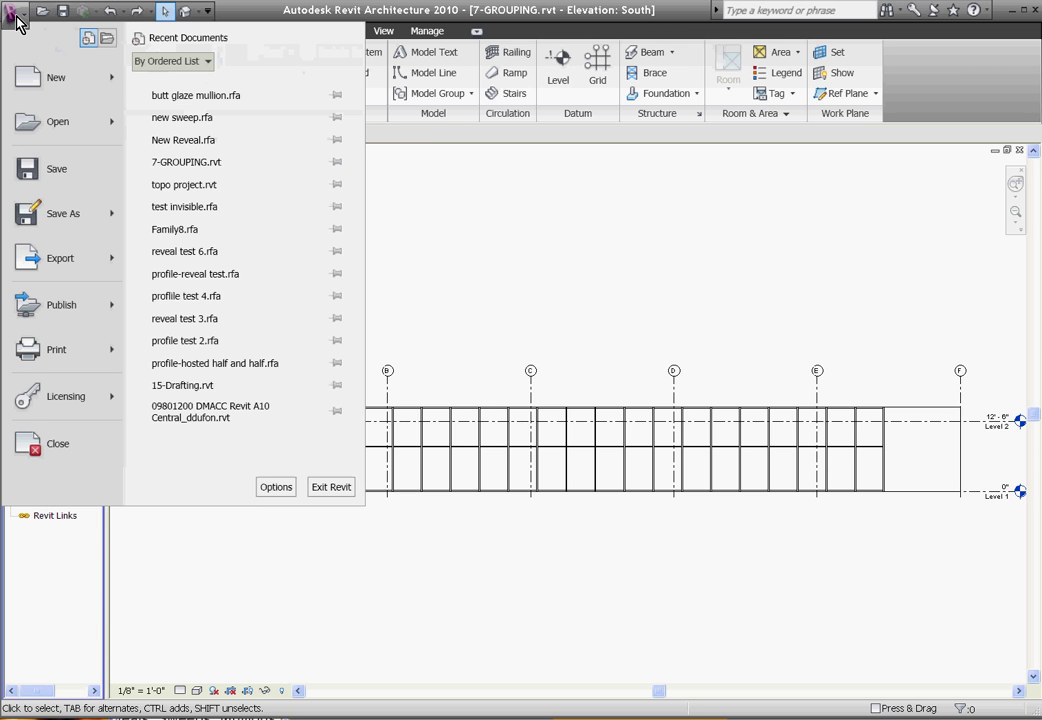
{"action": "mouse_move", "coordinate": [102, 77]}
{"action": "left_click", "coordinate": [170, 140]}
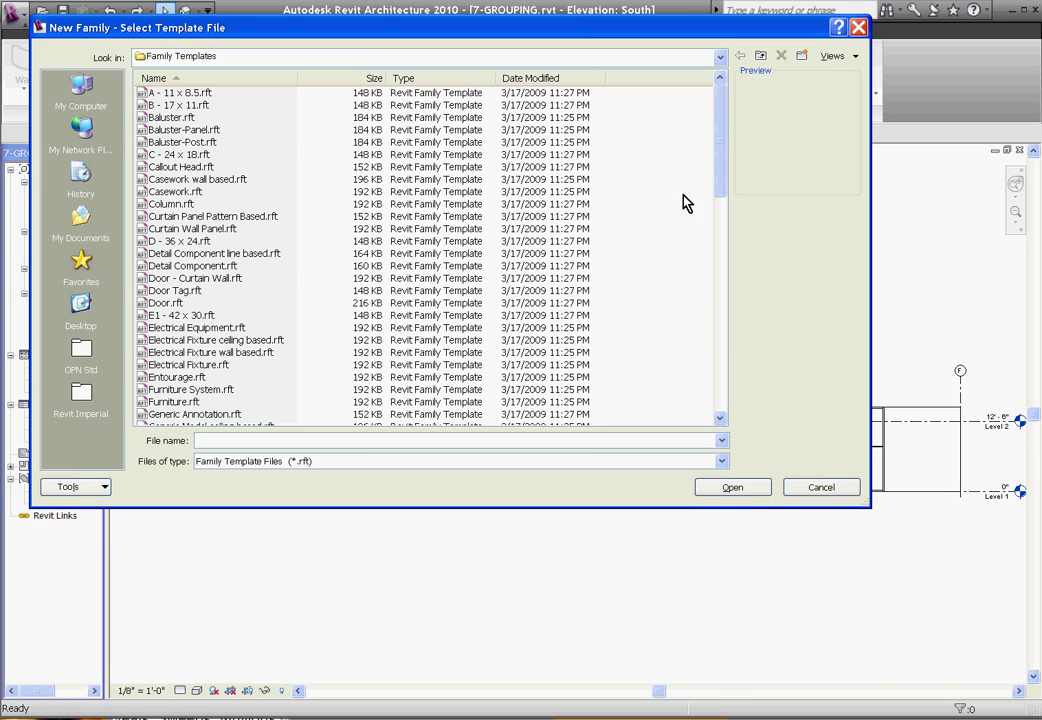
{"action": "left_click_drag", "start_coordinate": [719, 181], "coordinate": [709, 350]}
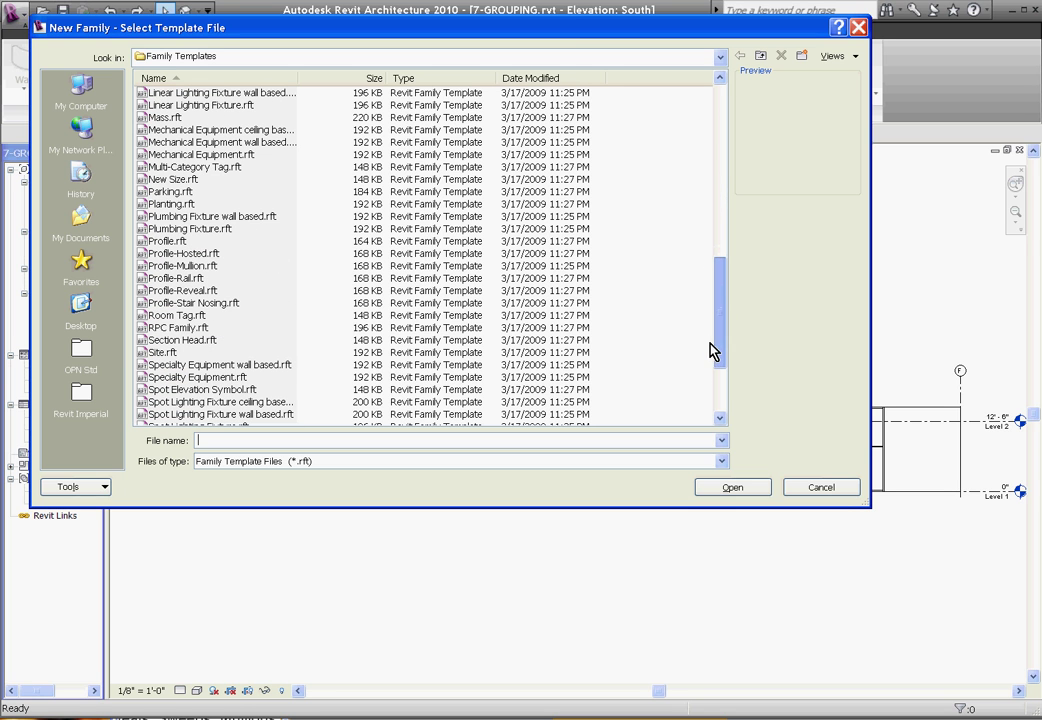
{"action": "left_click", "coordinate": [180, 267]}
{"action": "left_click", "coordinate": [724, 494]}
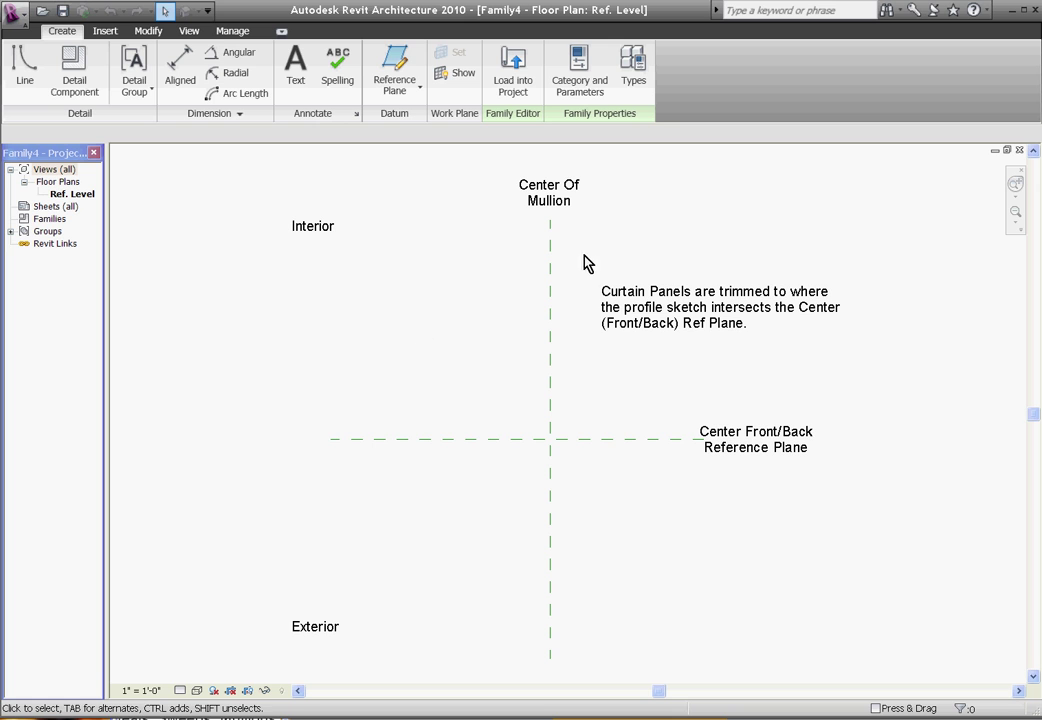
Step: Zoom around the Center Of Mullion and Center Front/Back planes, then activate the Line tool
{"action": "scroll", "coordinate": [589, 517], "scroll_direction": "down", "scroll_amount": 1}
{"action": "scroll", "coordinate": [581, 500], "scroll_direction": "up", "scroll_amount": 1}
{"action": "scroll", "coordinate": [580, 495], "scroll_direction": "down", "scroll_amount": 1}
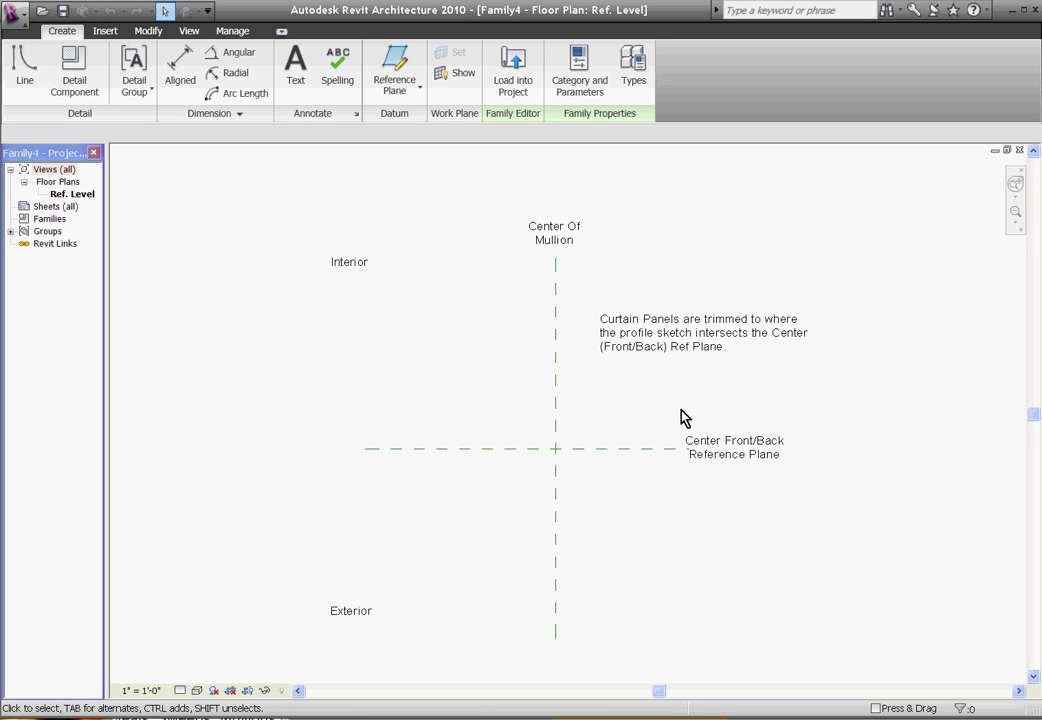
{"action": "scroll", "coordinate": [689, 400], "scroll_direction": "up", "scroll_amount": 1}
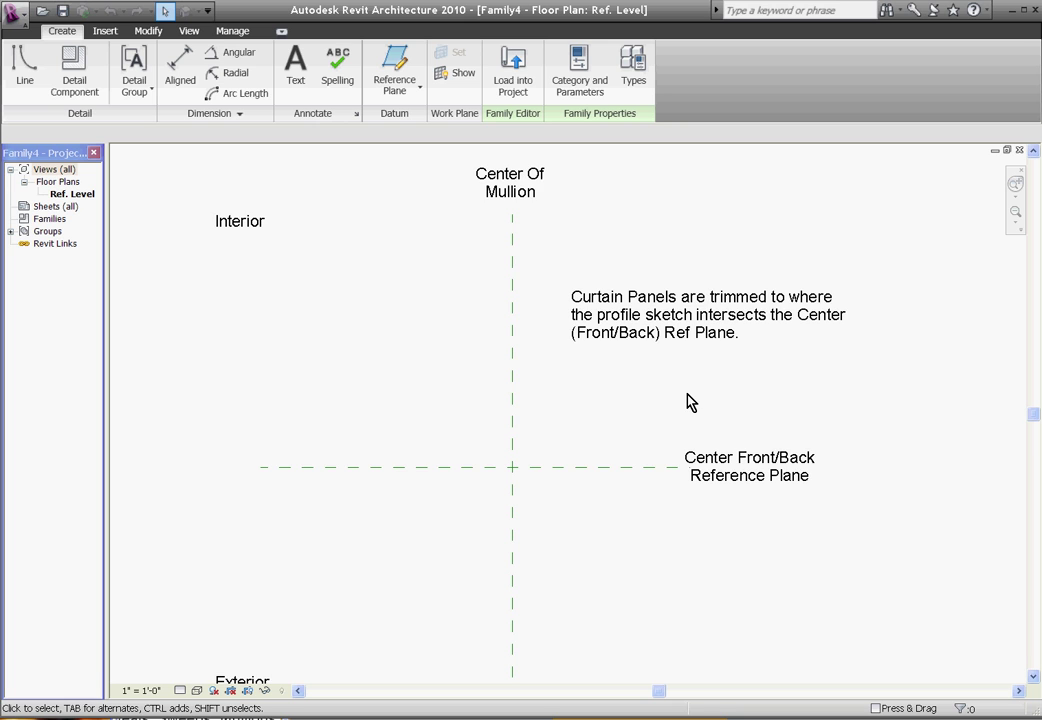
{"action": "scroll", "coordinate": [689, 400], "scroll_direction": "down", "scroll_amount": 1}
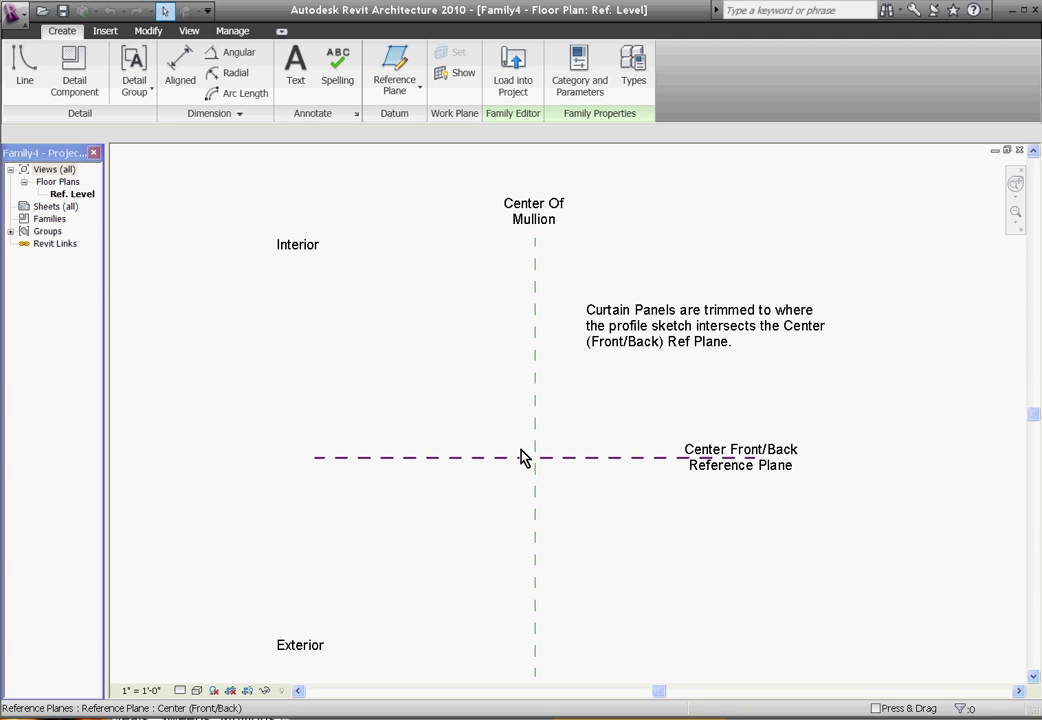
{"action": "left_click", "coordinate": [35, 88]}
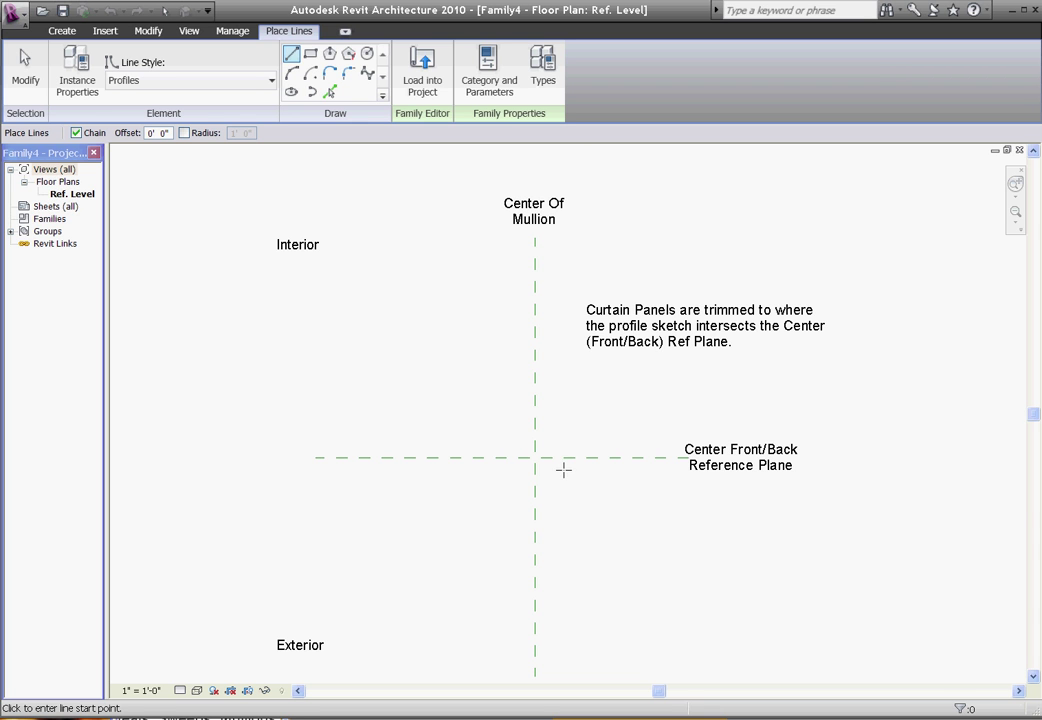
Step: Draw the profile's left half: tab bottom, tab's left side, left ledge and left edge
{"action": "scroll", "coordinate": [537, 470], "scroll_direction": "up", "scroll_amount": 2}
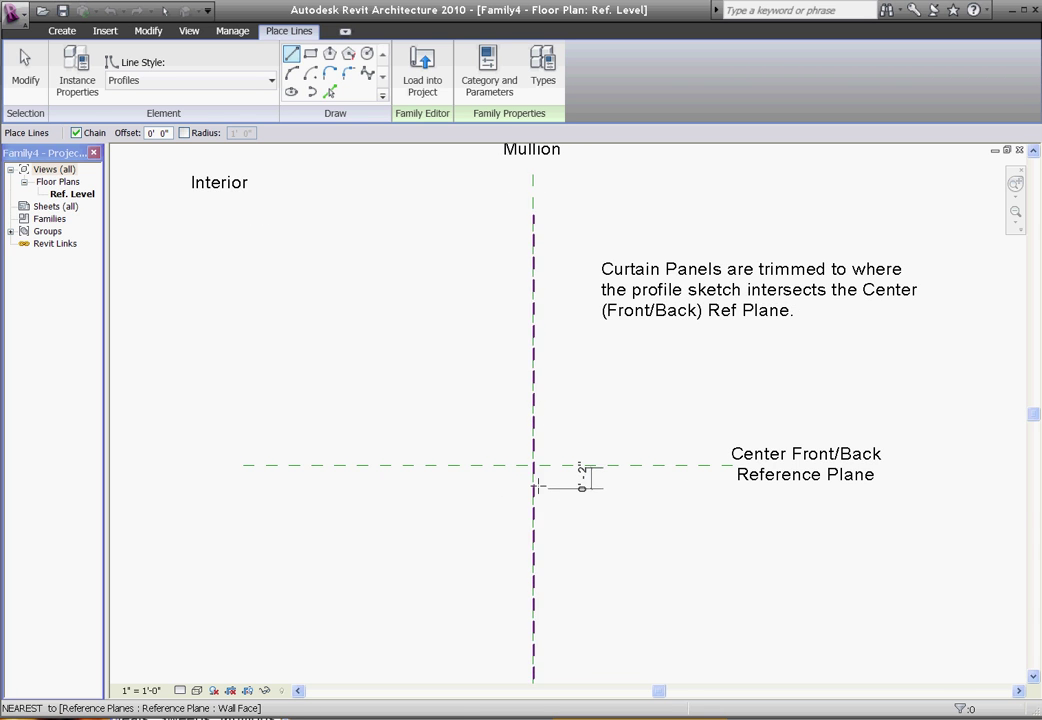
{"action": "scroll", "coordinate": [560, 450], "scroll_direction": "down", "scroll_amount": 2}
{"action": "scroll", "coordinate": [560, 463], "scroll_direction": "up", "scroll_amount": 2}
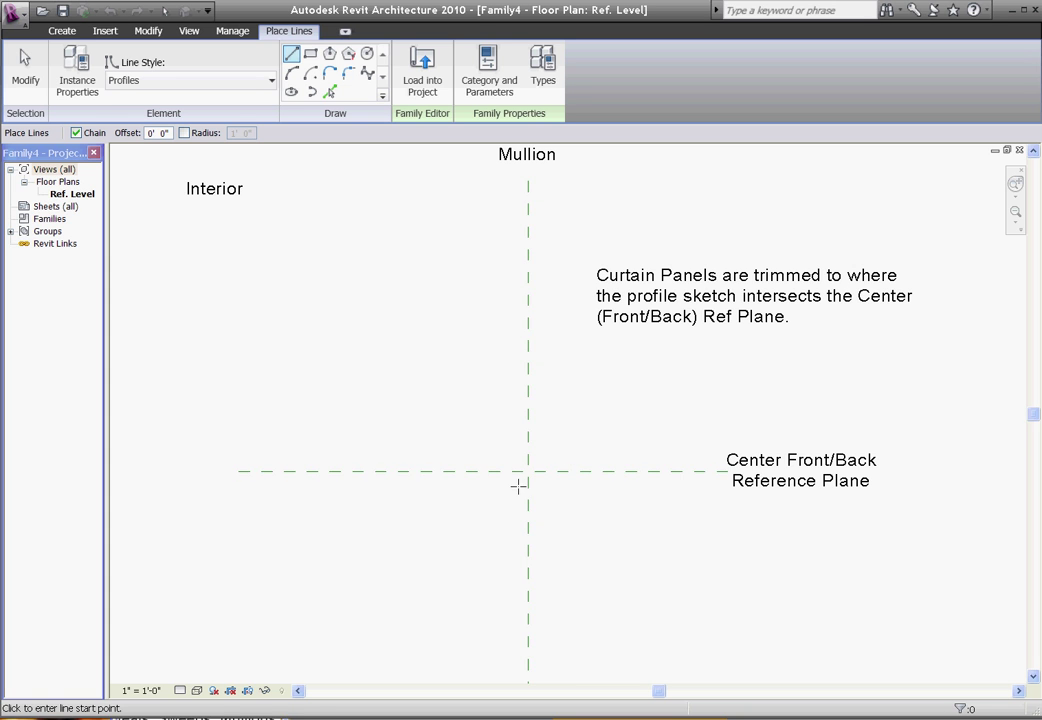
{"action": "scroll", "coordinate": [537, 466], "scroll_direction": "up", "scroll_amount": 2}
{"action": "scroll", "coordinate": [530, 462], "scroll_direction": "down", "scroll_amount": 1}
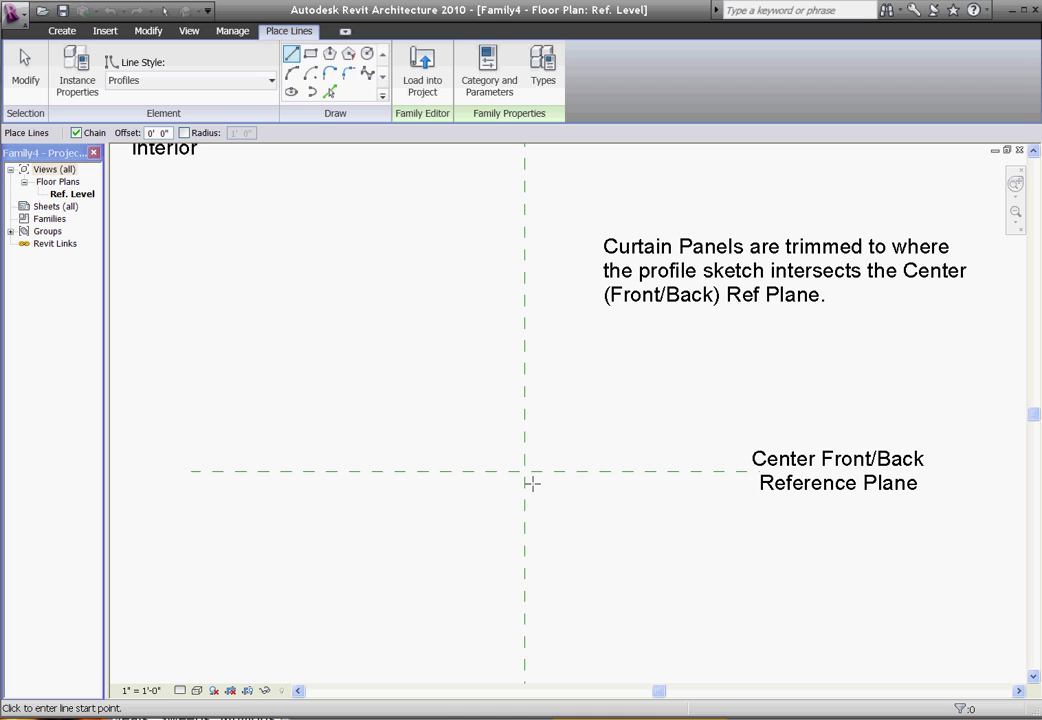
{"action": "scroll", "coordinate": [551, 412], "scroll_direction": "down", "scroll_amount": 1}
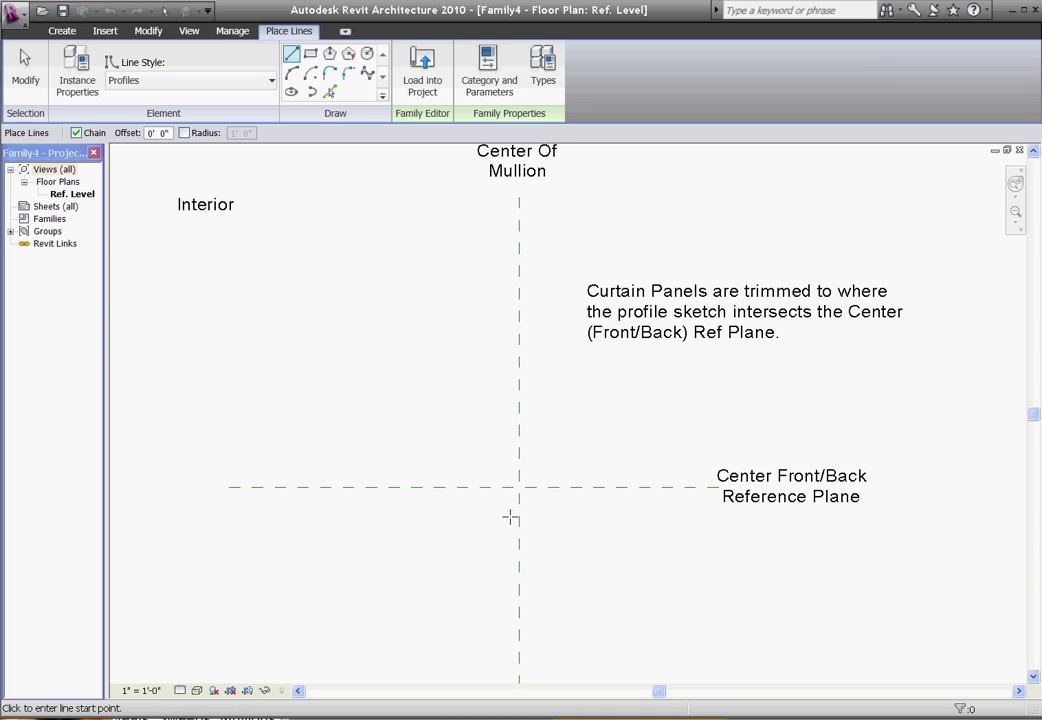
{"action": "left_click", "coordinate": [526, 487]}
{"action": "scroll", "coordinate": [538, 462], "scroll_direction": "up", "scroll_amount": 3}
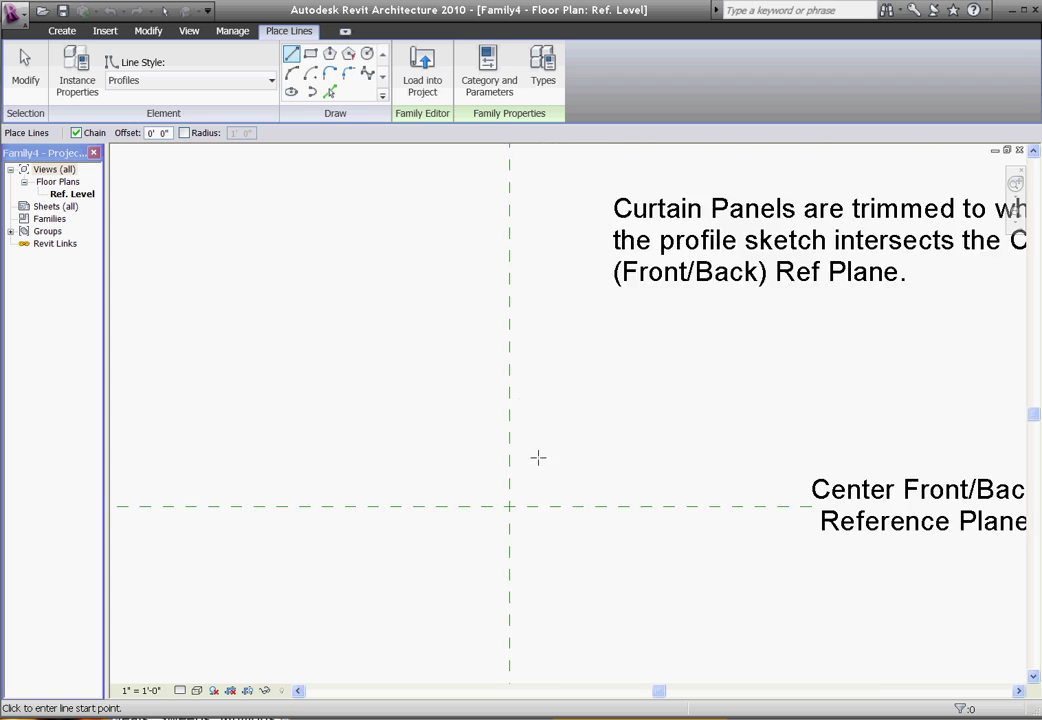
{"action": "left_click", "coordinate": [519, 515]}
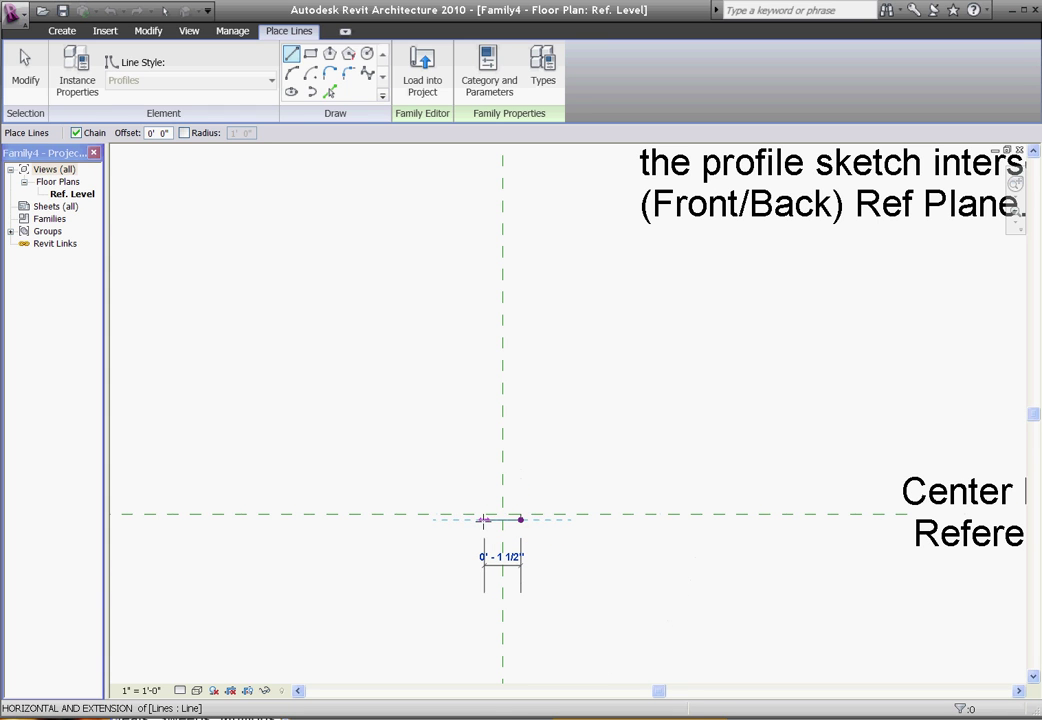
{"action": "left_click", "coordinate": [484, 519]}
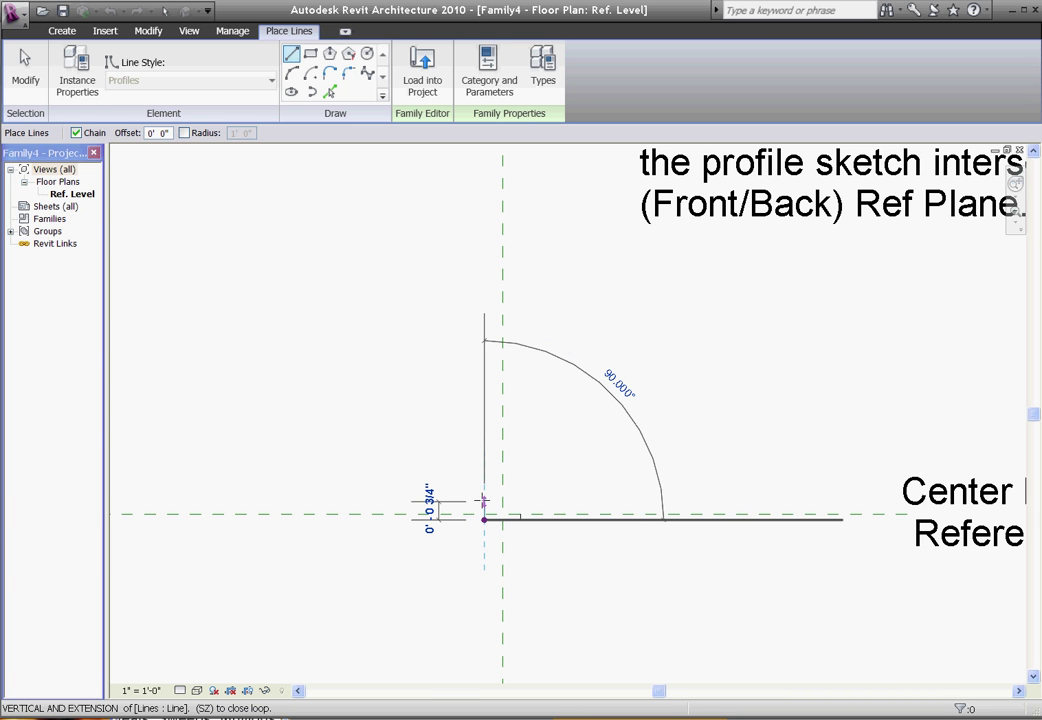
{"action": "left_click", "coordinate": [484, 501]}
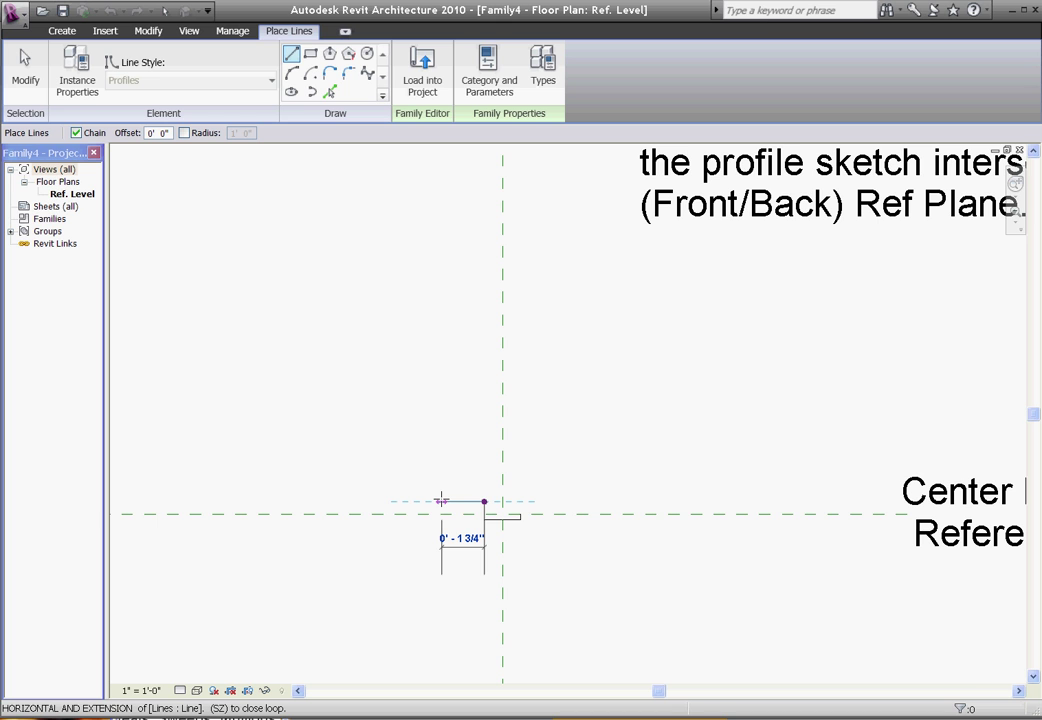
{"action": "left_click", "coordinate": [441, 501]}
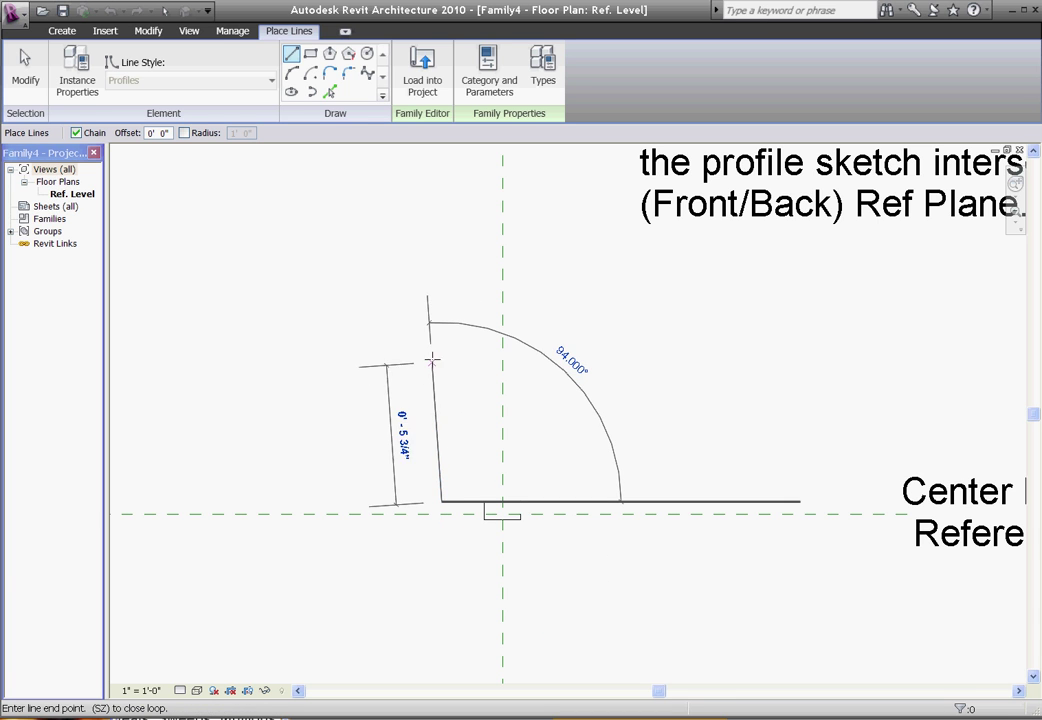
{"action": "left_click", "coordinate": [441, 361]}
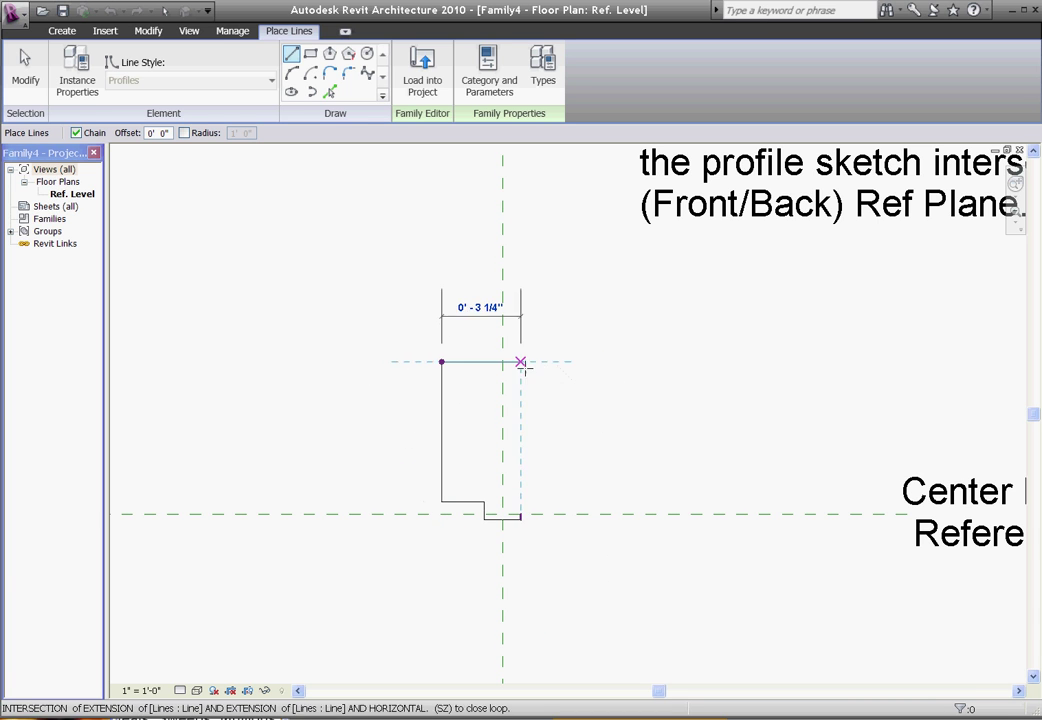
{"action": "key", "text": "Escape"}
Step: Draw the right half: tab side, right ledge, right edge and top edge, closing the outline
{"action": "left_click", "coordinate": [520, 516]}
{"action": "left_click", "coordinate": [521, 500]}
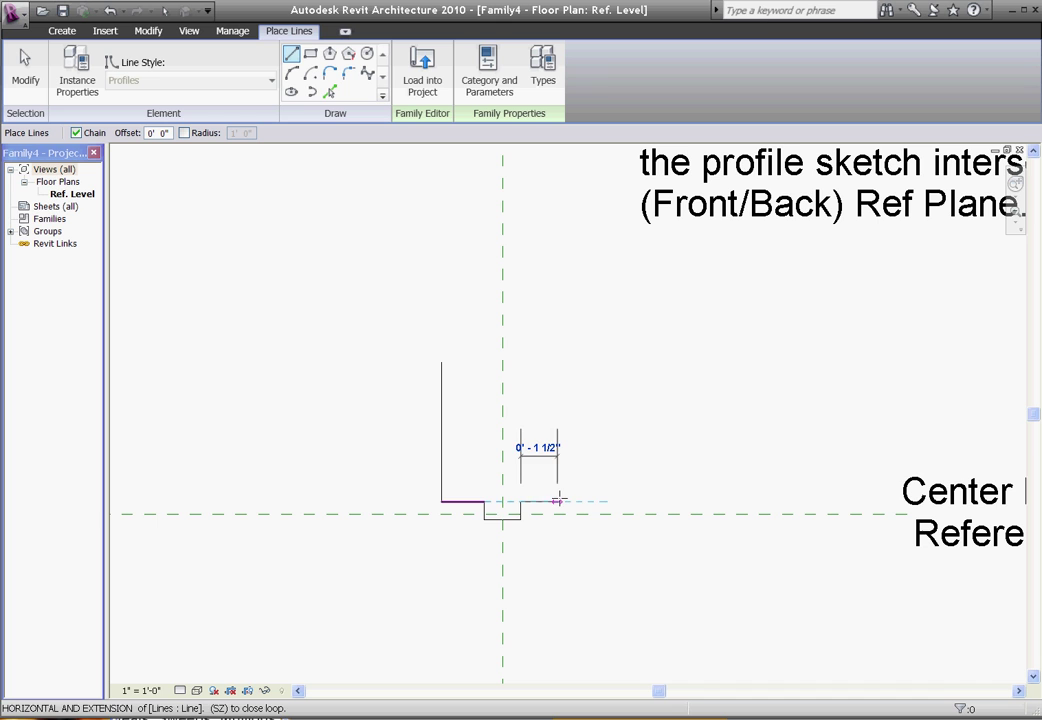
{"action": "left_click", "coordinate": [563, 501]}
{"action": "left_click", "coordinate": [564, 361]}
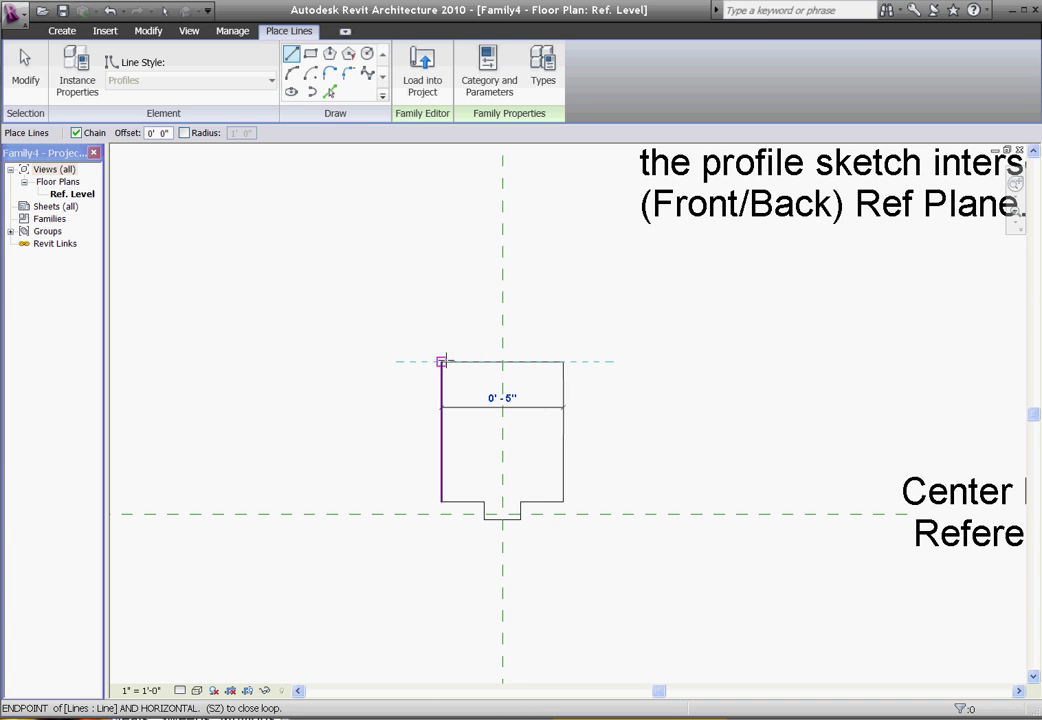
{"action": "left_click", "coordinate": [441, 361]}
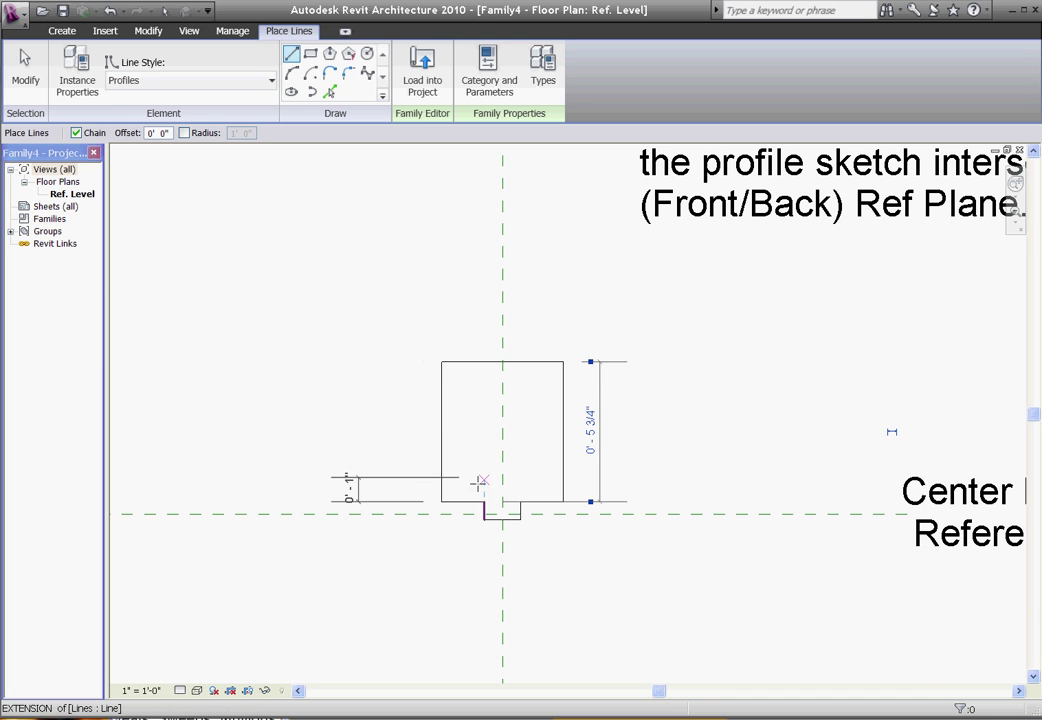
{"action": "scroll", "coordinate": [540, 439], "scroll_direction": "down", "scroll_amount": 1}
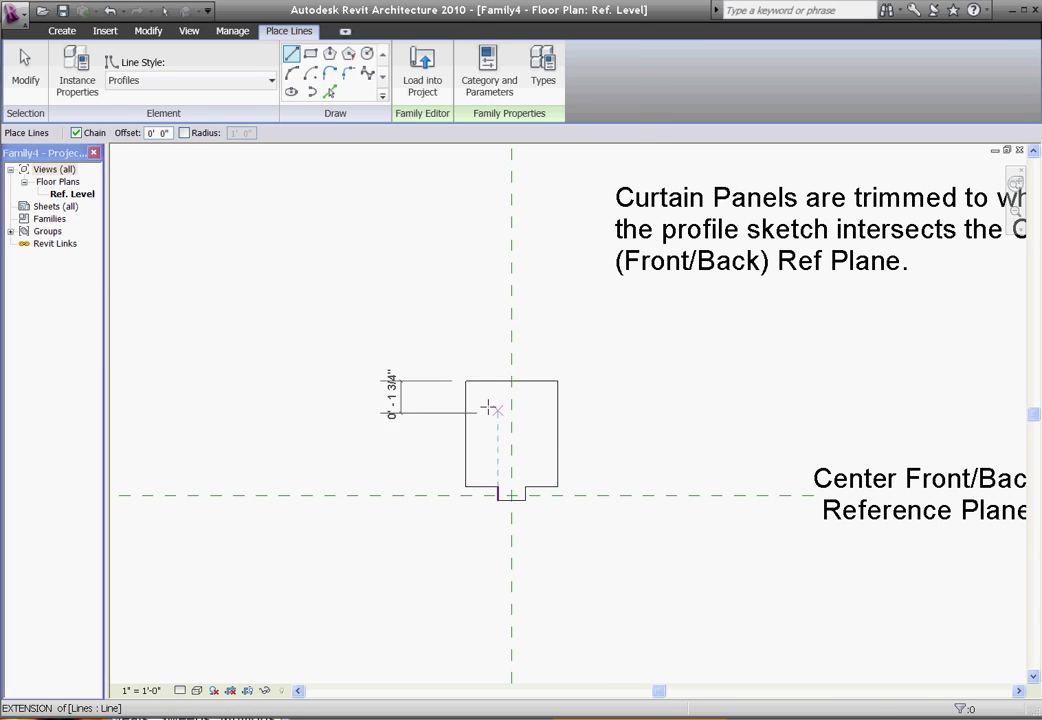
{"action": "key", "text": "Escape"}
{"action": "key", "text": "Escape"}
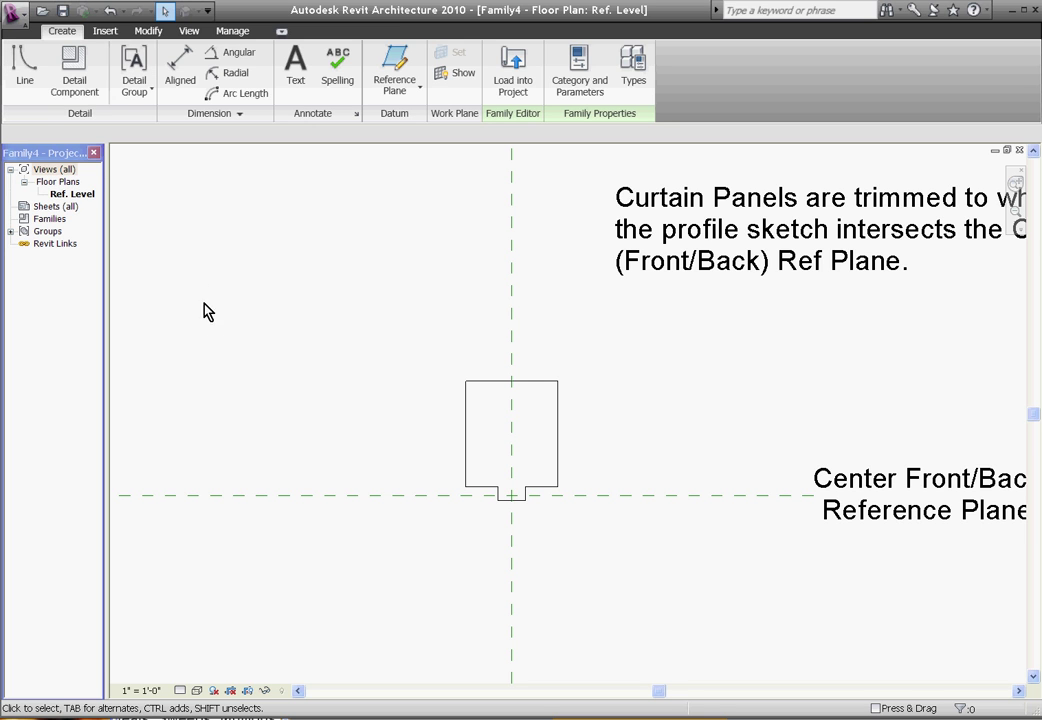
Step: Save the profile family as 'butt glaze mullion profile'
{"action": "left_click", "coordinate": [24, 21]}
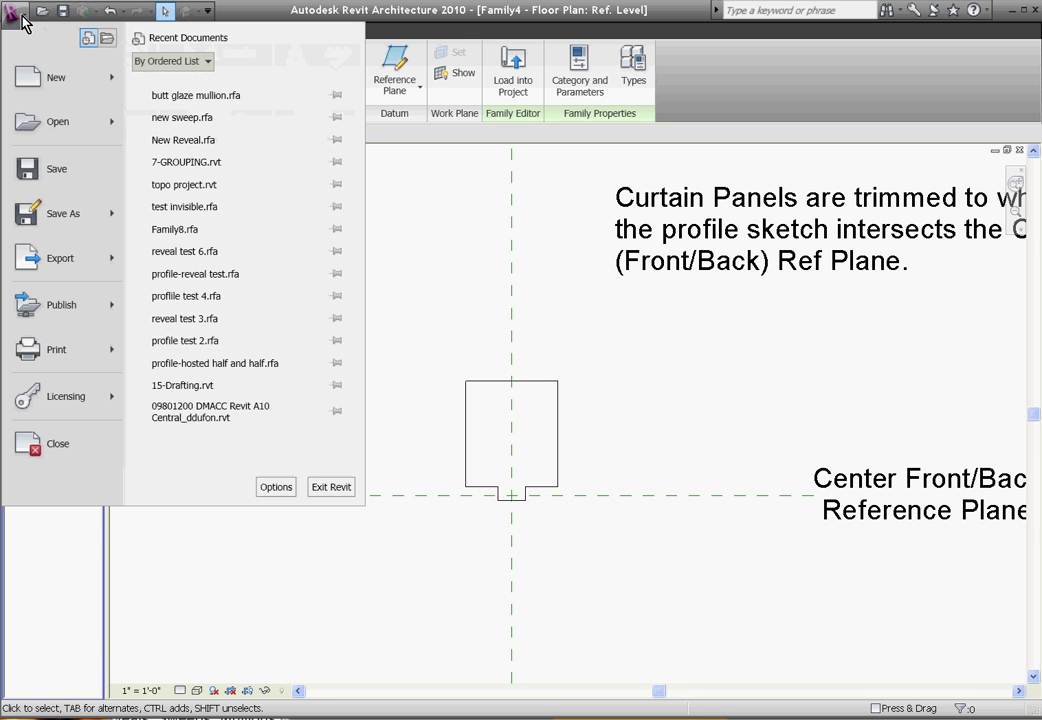
{"action": "left_click", "coordinate": [115, 214]}
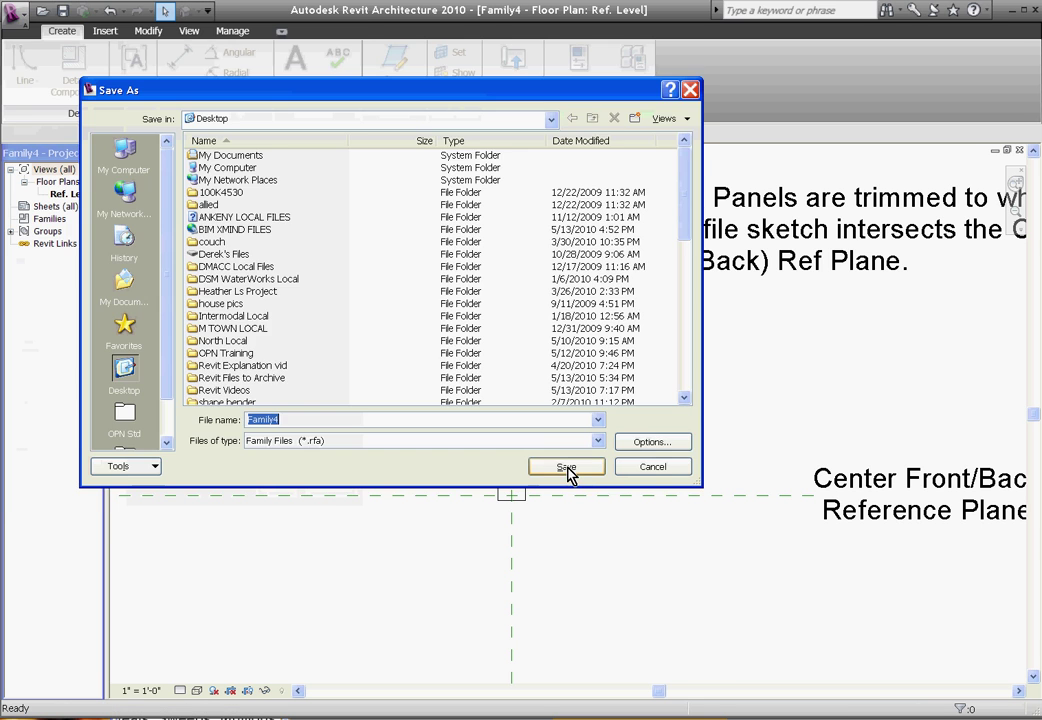
{"action": "type", "text": "butt glaze mulloin"}
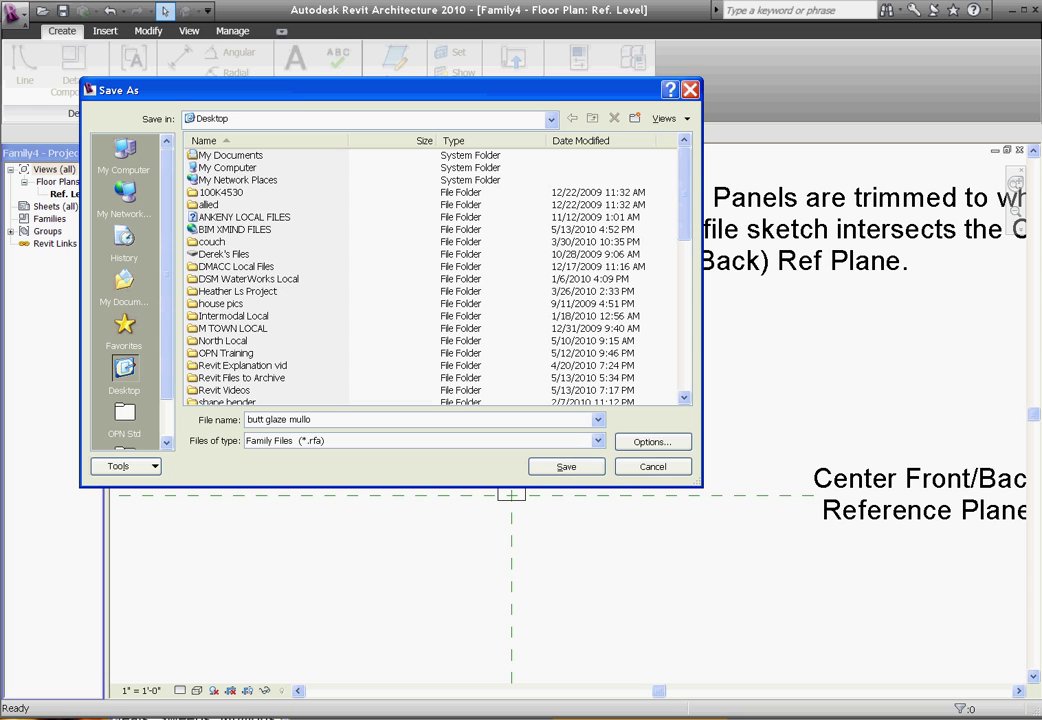
{"action": "key", "text": "BackSpace"}
{"action": "type", "text": "ion profile"}
{"action": "left_click", "coordinate": [566, 467]}
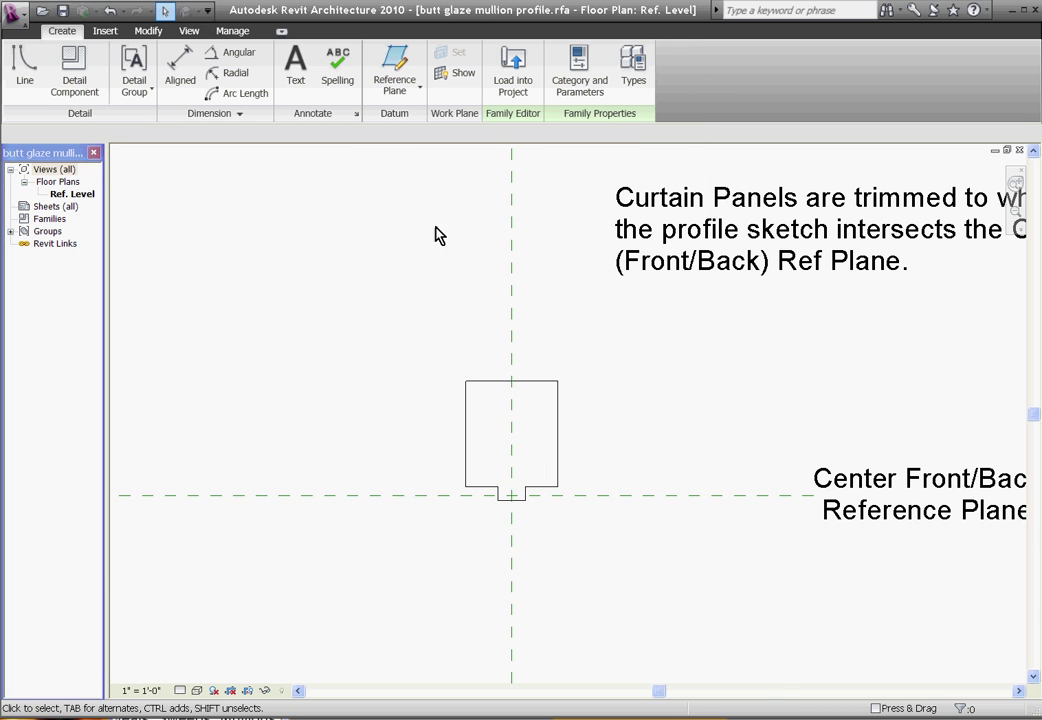
Step: Load the profile into the project and duplicate the mullion type as 'butt glaze mullion'
{"action": "left_click", "coordinate": [505, 92]}
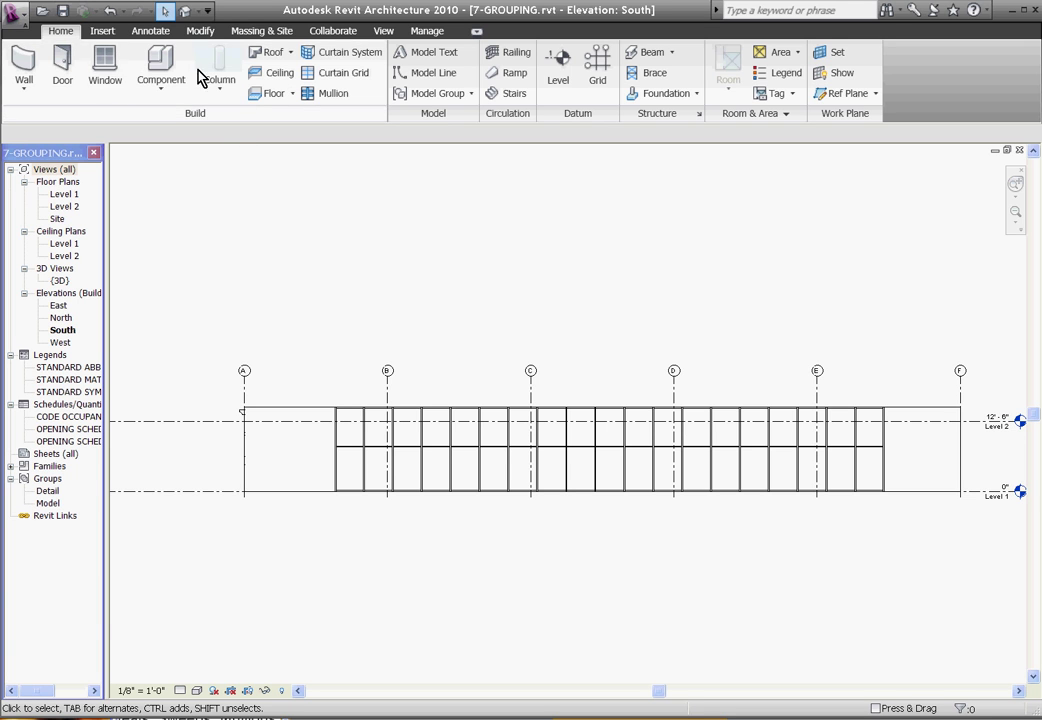
{"action": "left_click", "coordinate": [322, 95]}
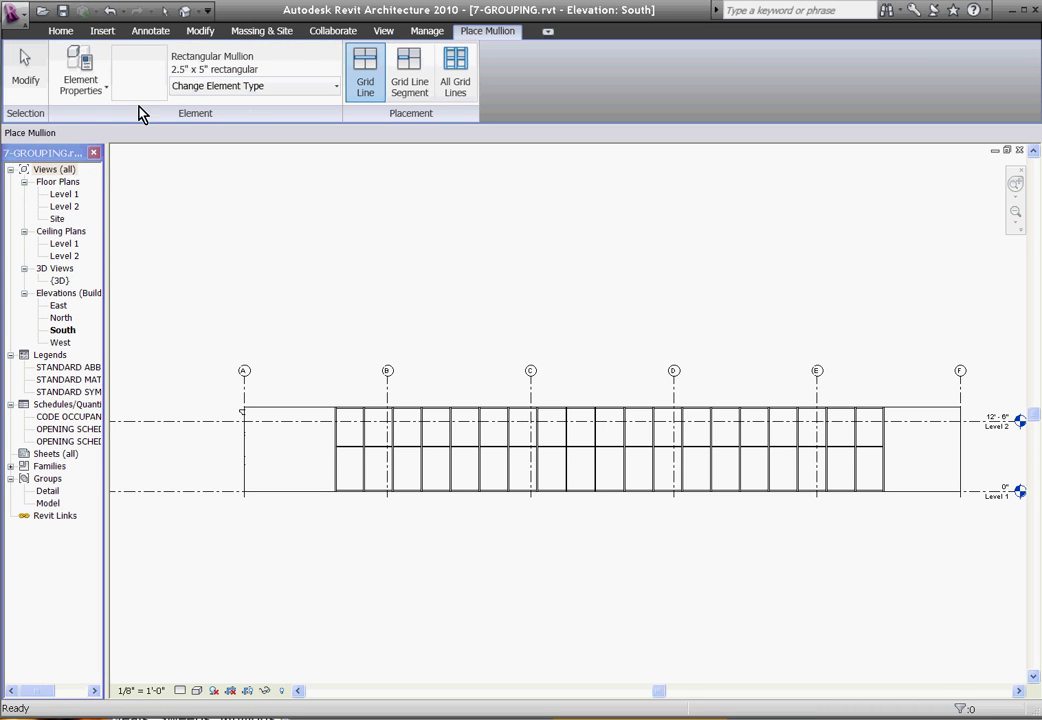
{"action": "left_click", "coordinate": [80, 93]}
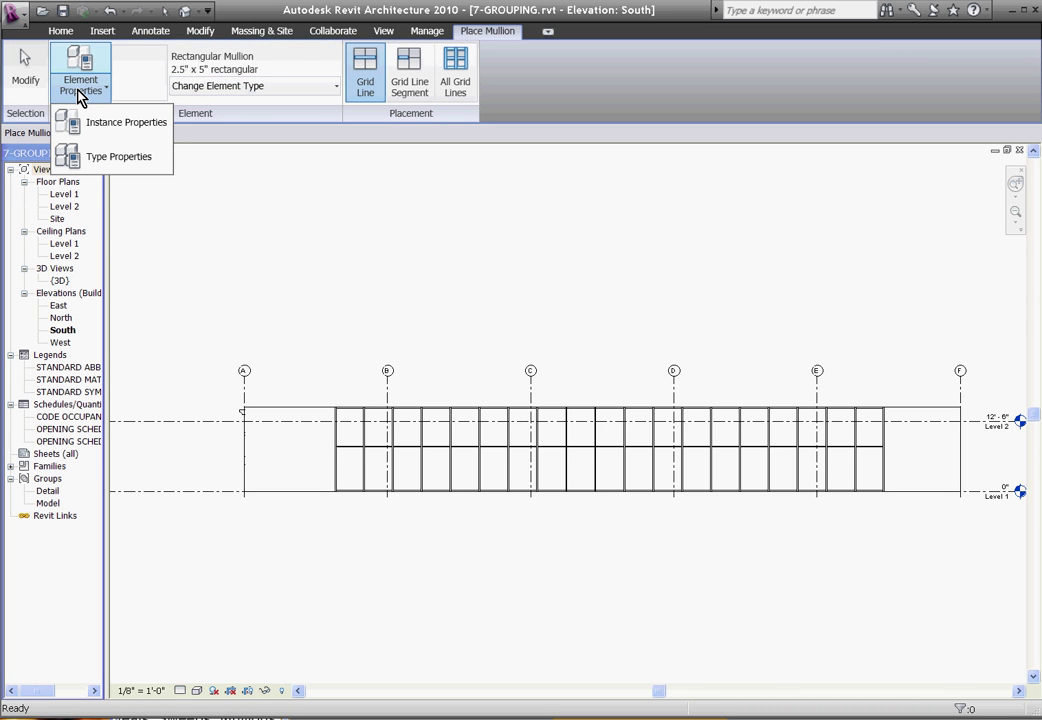
{"action": "left_click", "coordinate": [112, 158]}
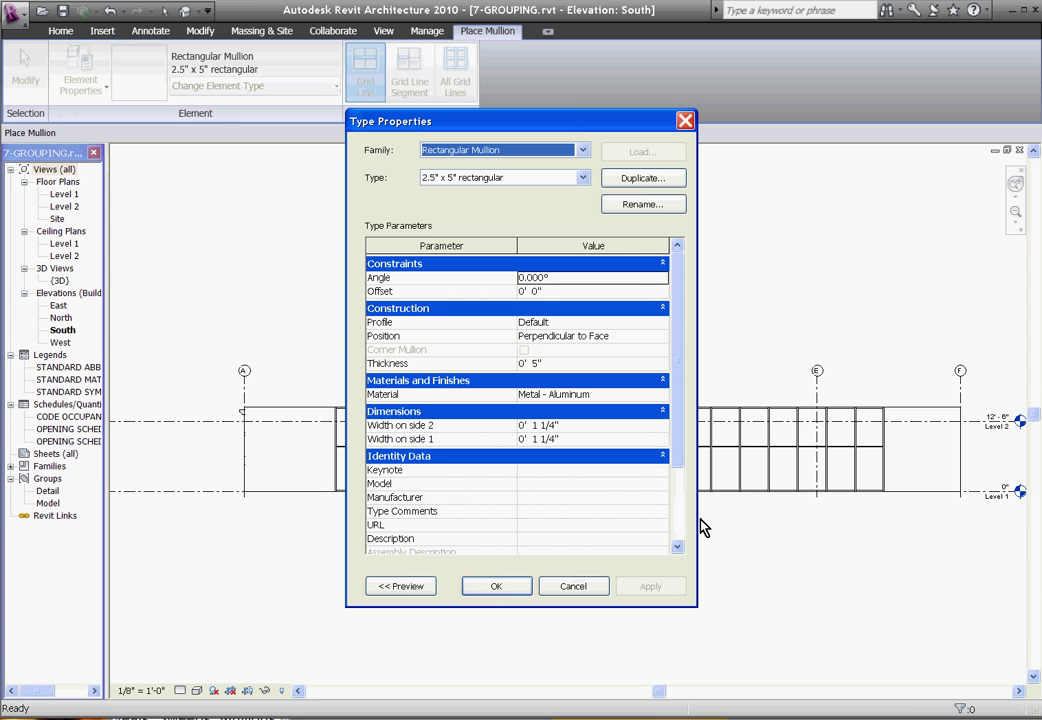
{"action": "left_click", "coordinate": [626, 181]}
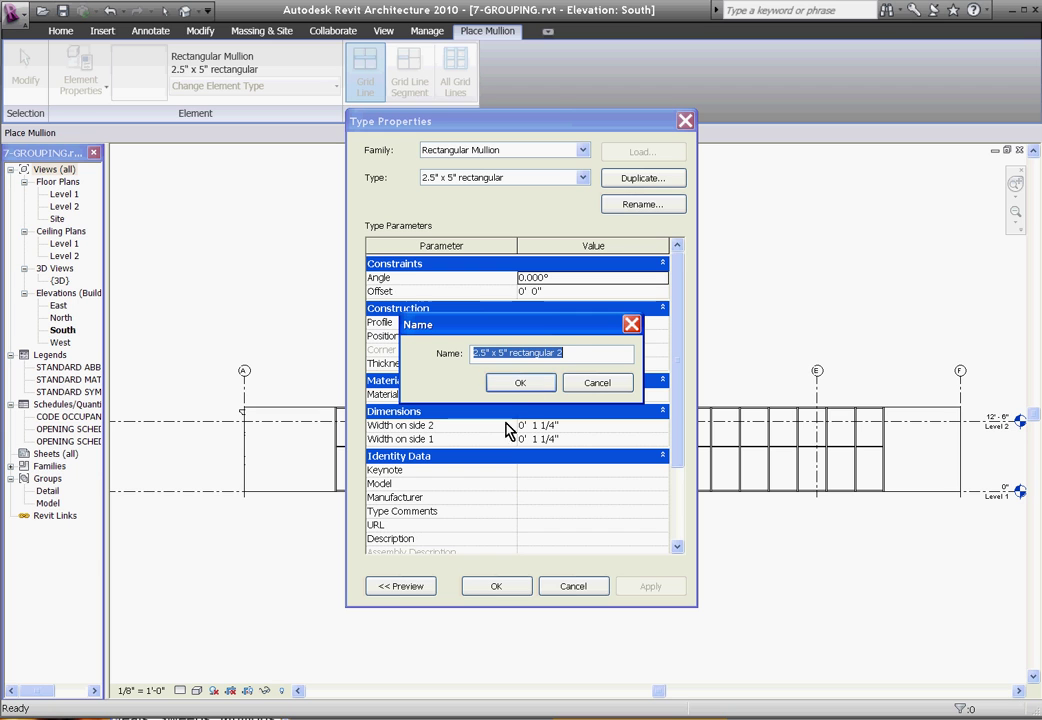
{"action": "type", "text": "butt glaze mull"}
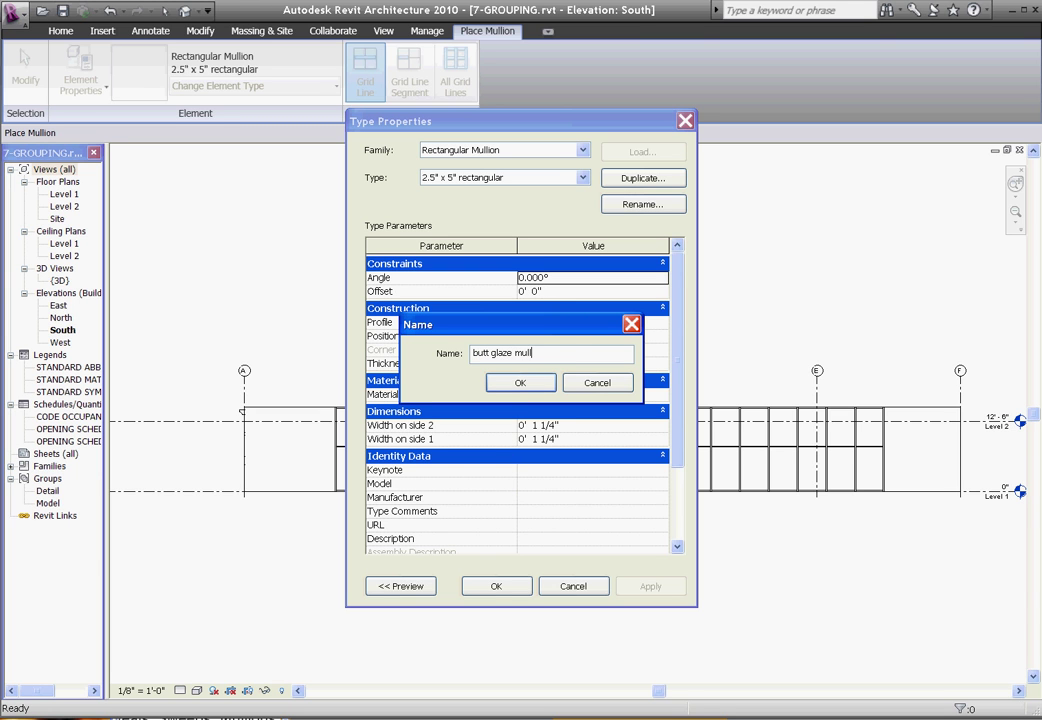
{"action": "type", "text": "ion type"}
{"action": "left_click", "coordinate": [520, 383]}
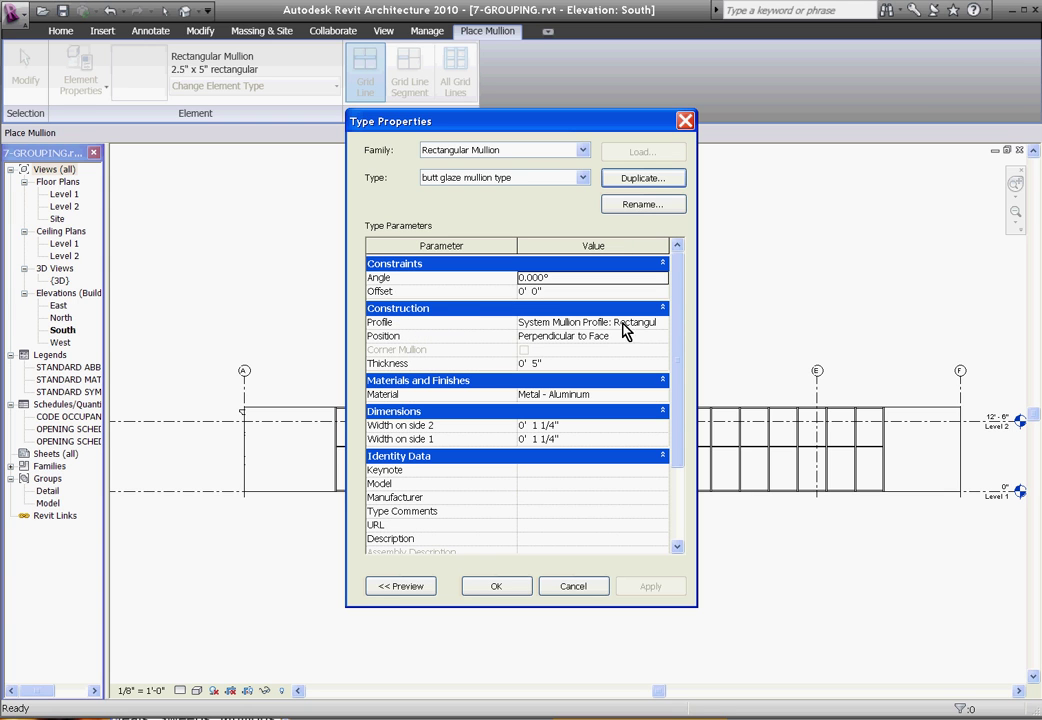
Step: Set the new type's Profile to butt glaze mullion profile and accept it
{"action": "left_click", "coordinate": [663, 323]}
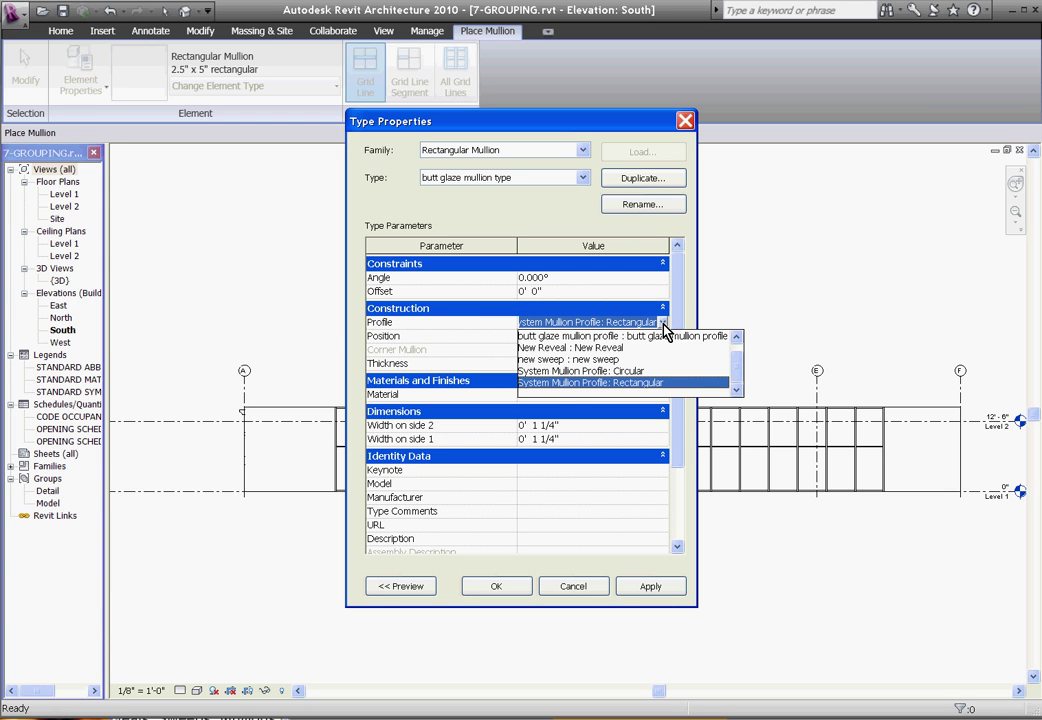
{"action": "left_click_drag", "start_coordinate": [733, 360], "coordinate": [735, 353]}
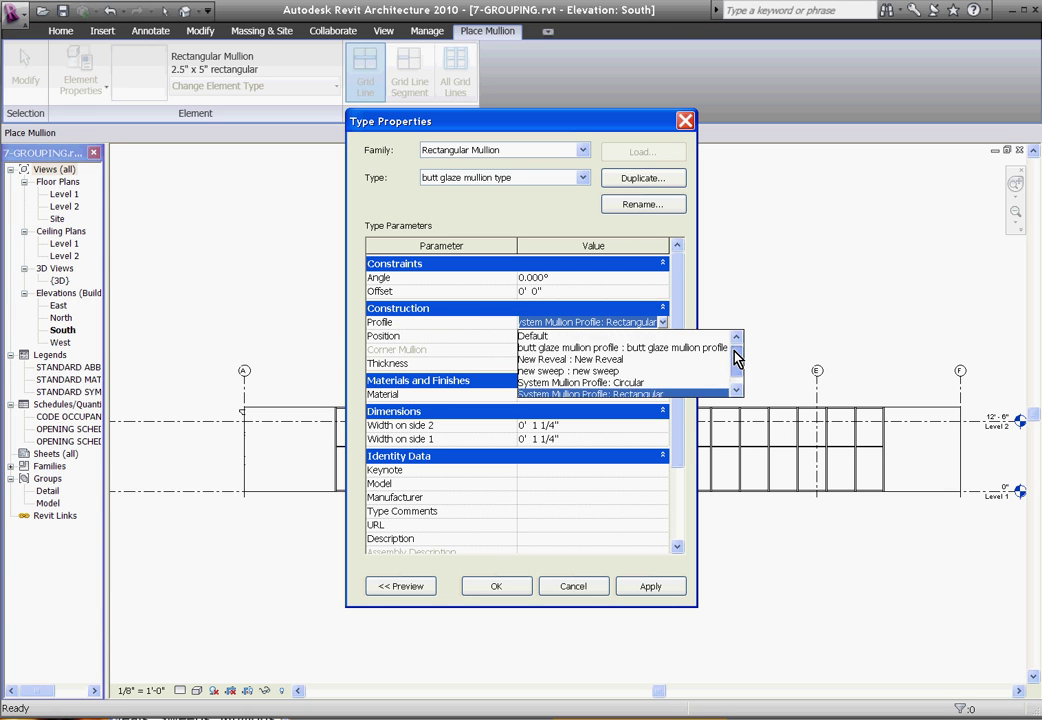
{"action": "left_click", "coordinate": [635, 348]}
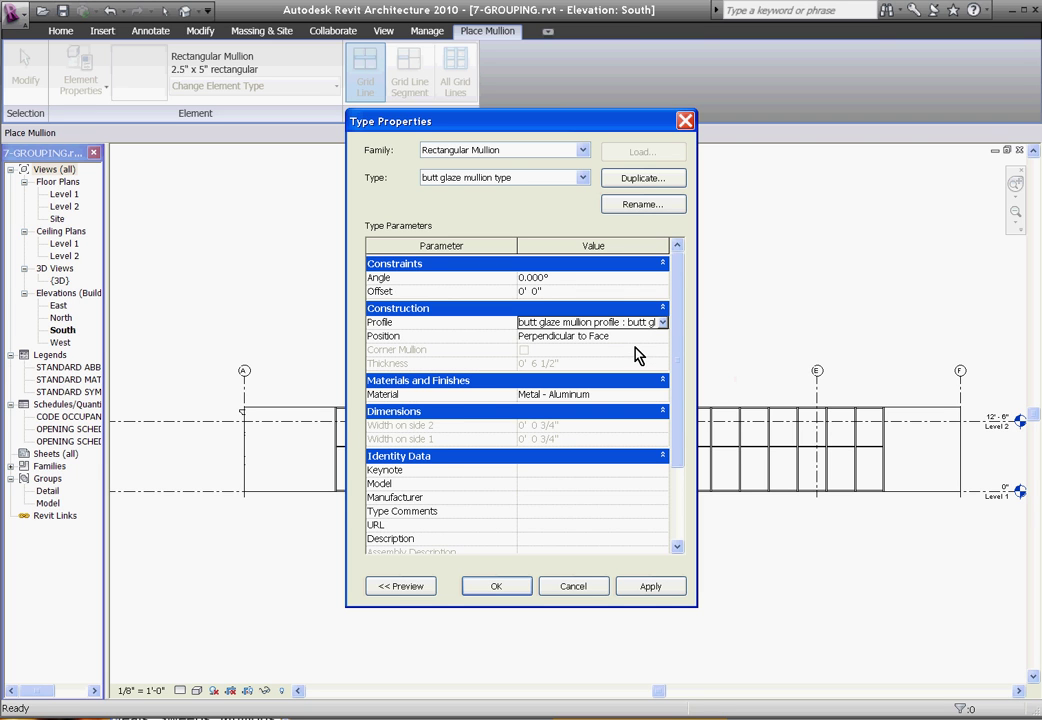
{"action": "left_click", "coordinate": [497, 587]}
{"action": "key", "text": "Escape"}
{"action": "scroll", "coordinate": [404, 435], "scroll_direction": "up", "scroll_amount": 3}
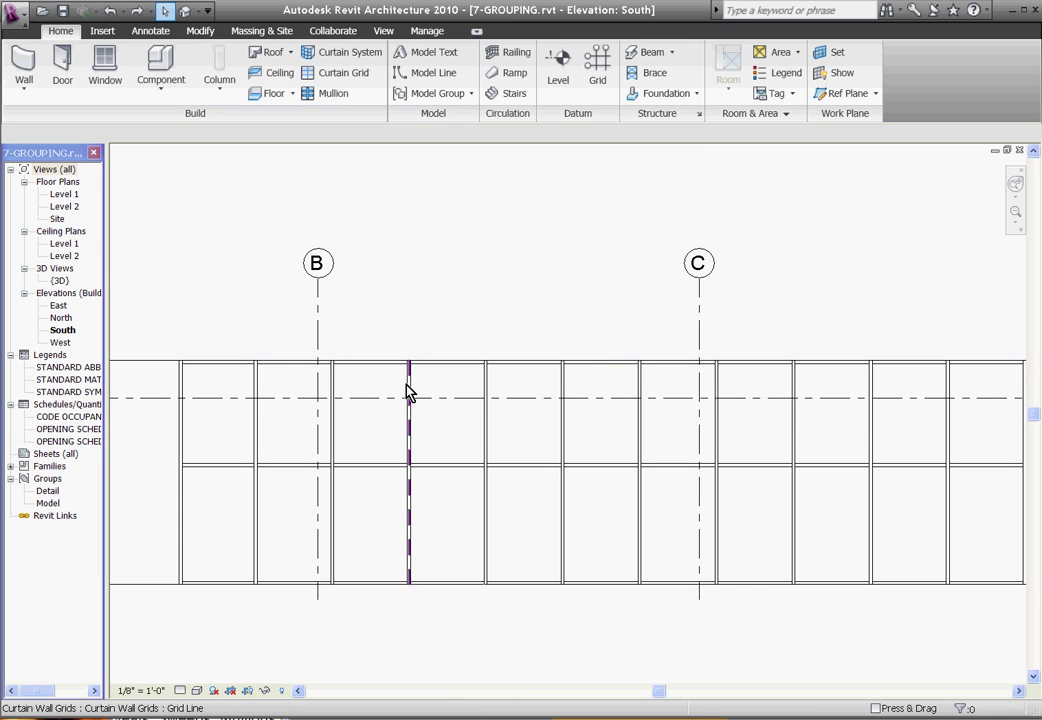
Step: Add a new curtain grid line between grids B and C
{"action": "scroll", "coordinate": [409, 390], "scroll_direction": "up", "scroll_amount": 1}
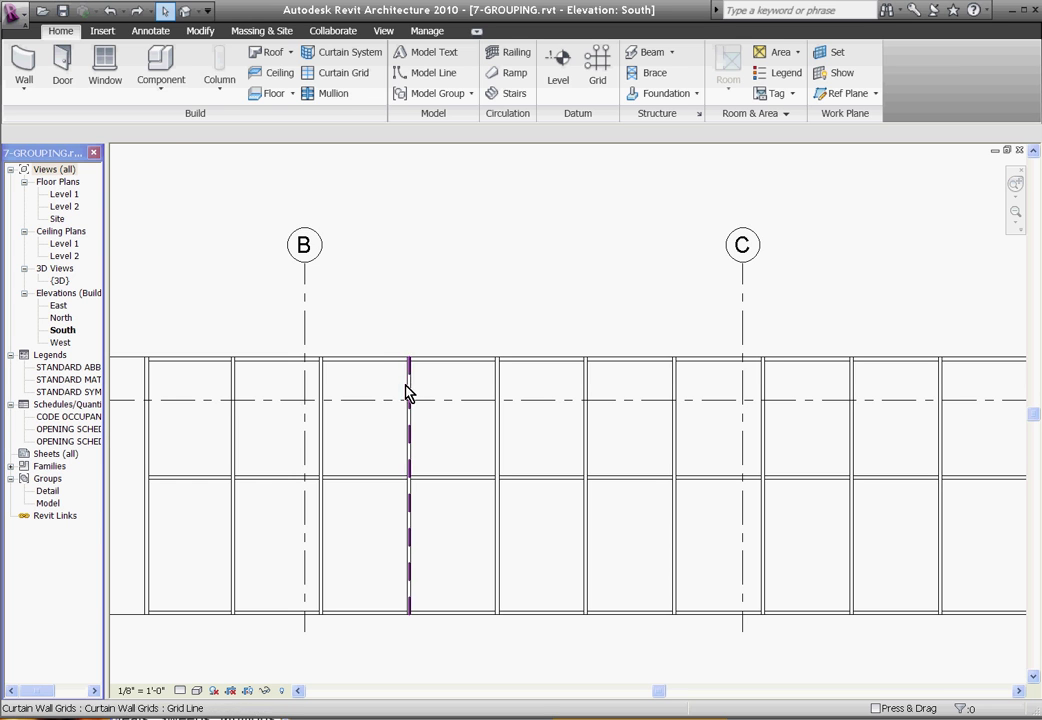
{"action": "left_click", "coordinate": [333, 94]}
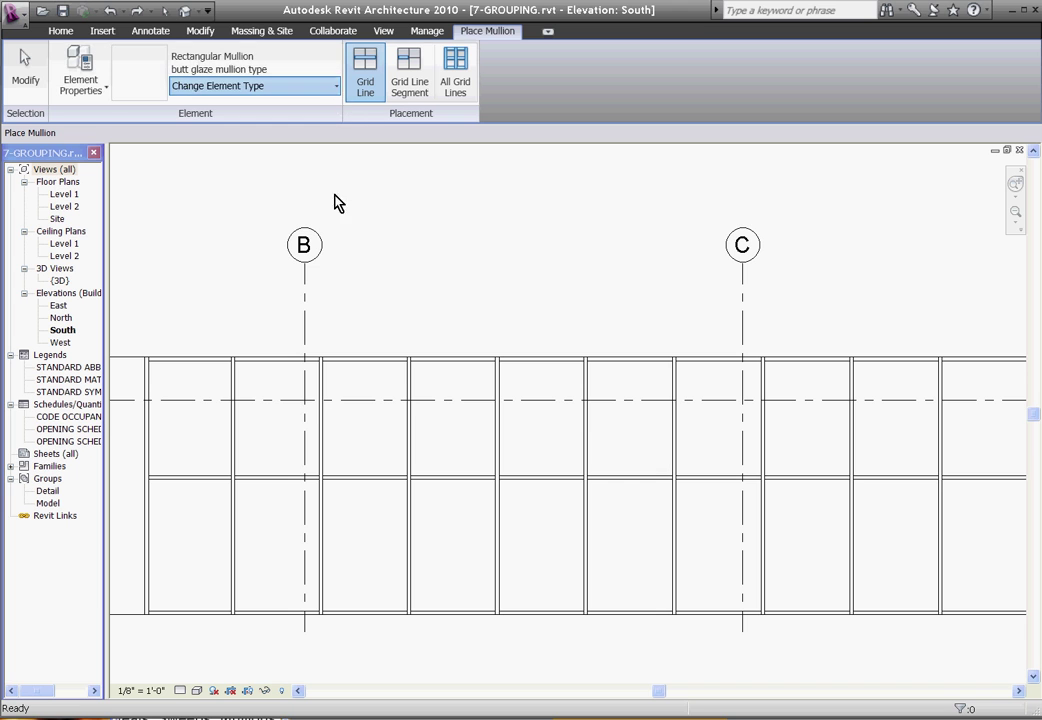
{"action": "key", "text": "Escape"}
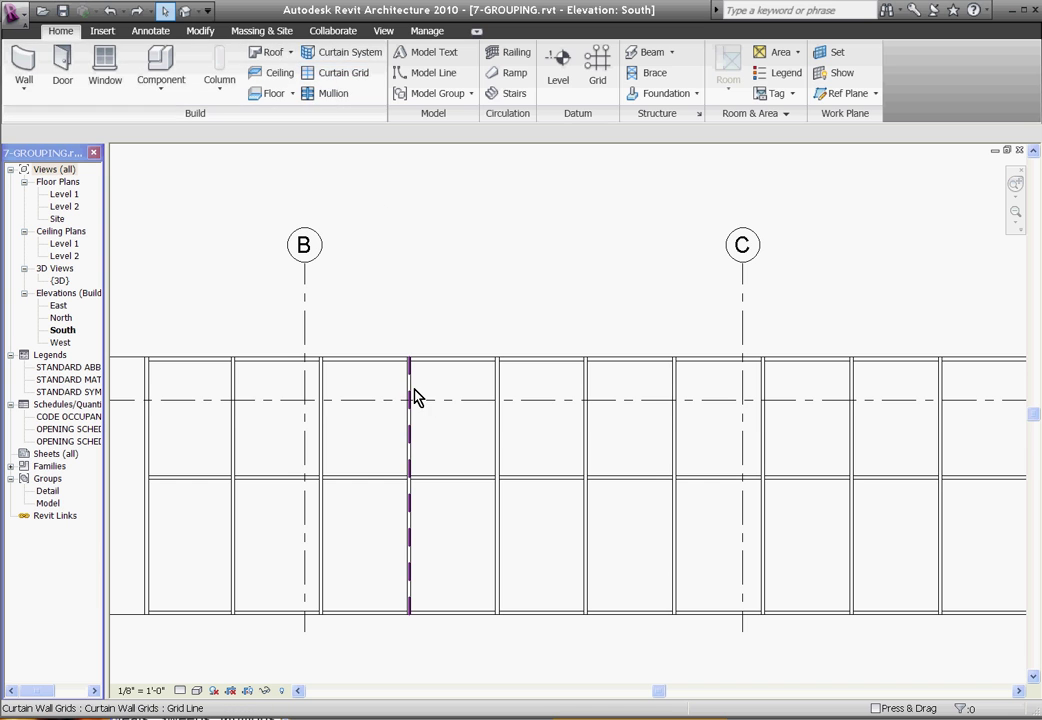
{"action": "left_click", "coordinate": [416, 396]}
{"action": "key", "text": "Escape"}
{"action": "left_click", "coordinate": [356, 76]}
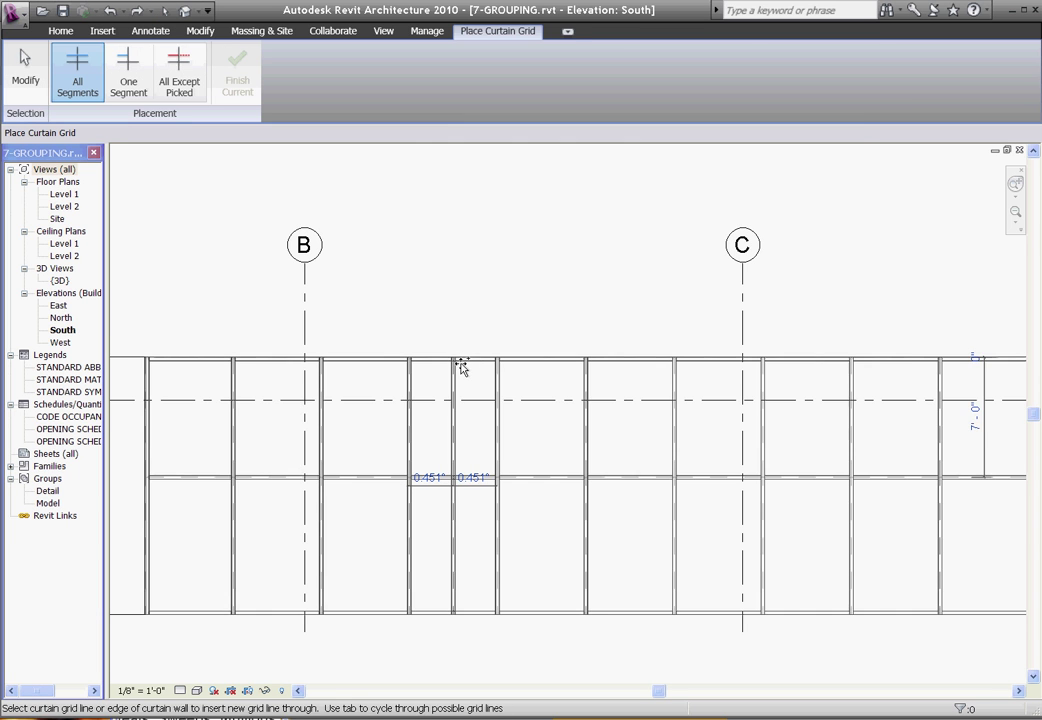
{"action": "key", "text": "Escape"}
Step: Unpin the new mullion's upper and lower segments and switch them to butt glaze mullion type
{"action": "left_click", "coordinate": [455, 390]}
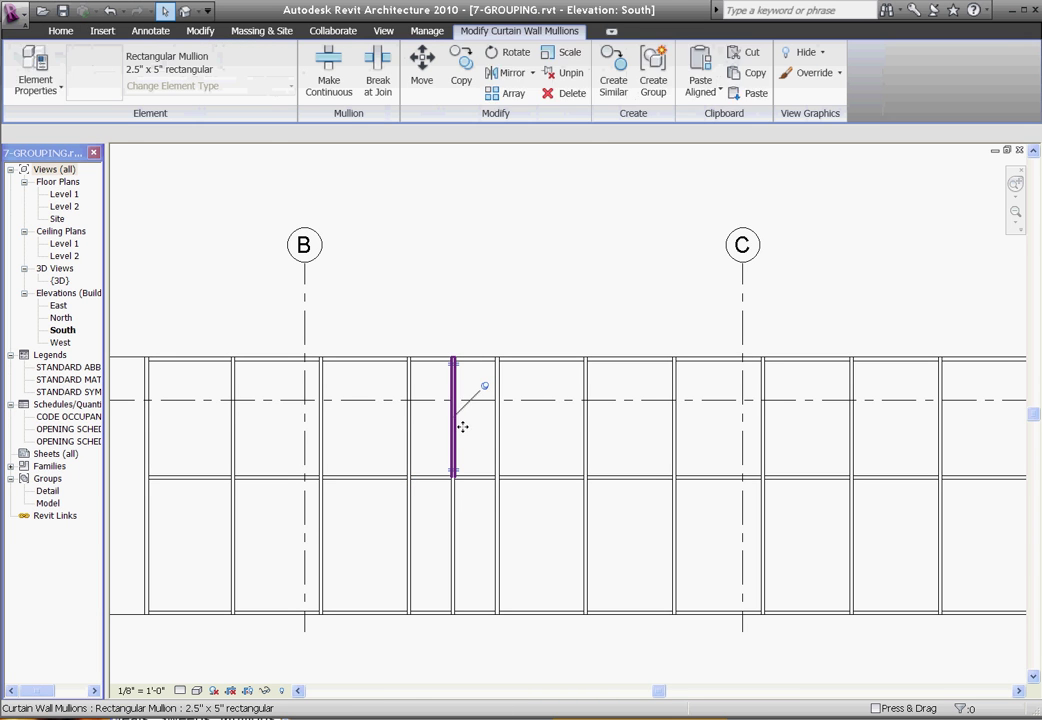
{"action": "left_click", "coordinate": [455, 508], "text": "ctrl"}
{"action": "key", "text": "u"}
{"action": "key", "text": "p"}
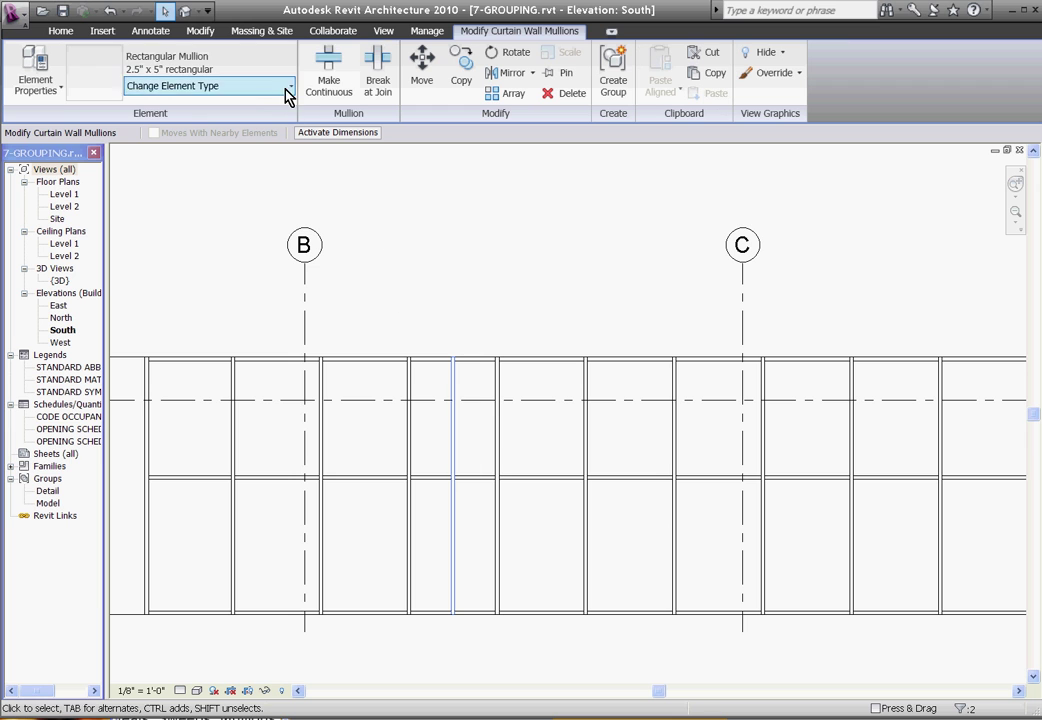
{"action": "left_click", "coordinate": [288, 95]}
{"action": "left_click", "coordinate": [277, 276]}
{"action": "left_click", "coordinate": [466, 258]}
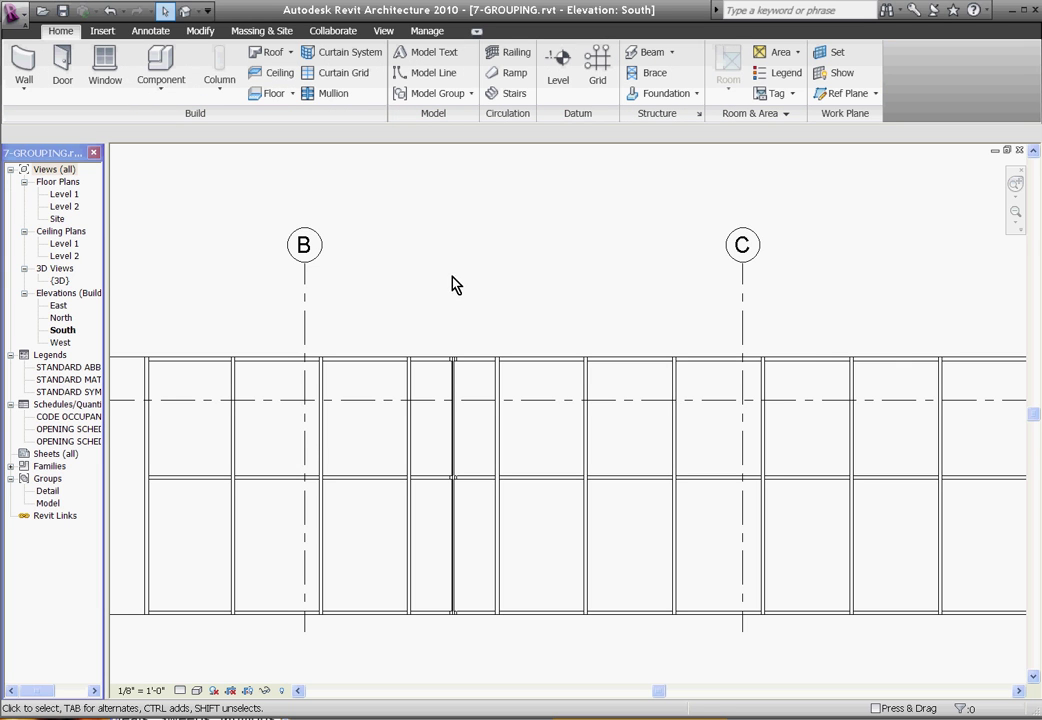
Step: Open the Level 1 floor plan and zoom in on the notched butt glaze mullion
{"action": "double_click", "coordinate": [65, 197]}
{"action": "scroll", "coordinate": [565, 370], "scroll_direction": "down", "scroll_amount": 3}
{"action": "scroll", "coordinate": [560, 373], "scroll_direction": "up", "scroll_amount": 10}
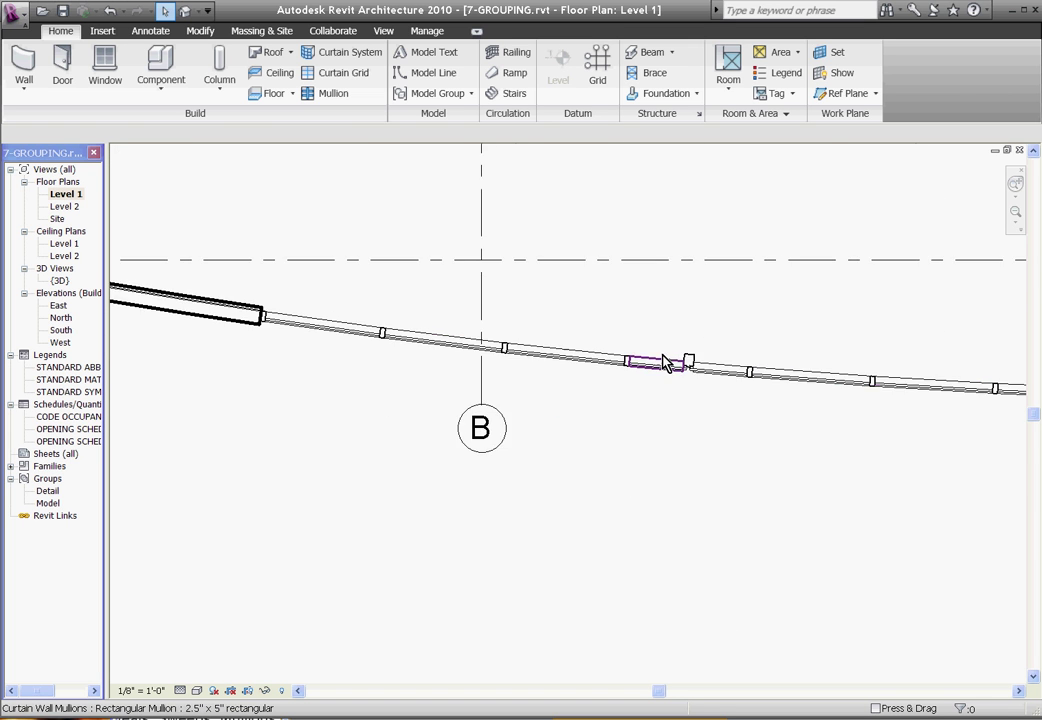
{"action": "scroll", "coordinate": [665, 362], "scroll_direction": "up", "scroll_amount": 6}
{"action": "scroll", "coordinate": [493, 410], "scroll_direction": "down", "scroll_amount": 2}
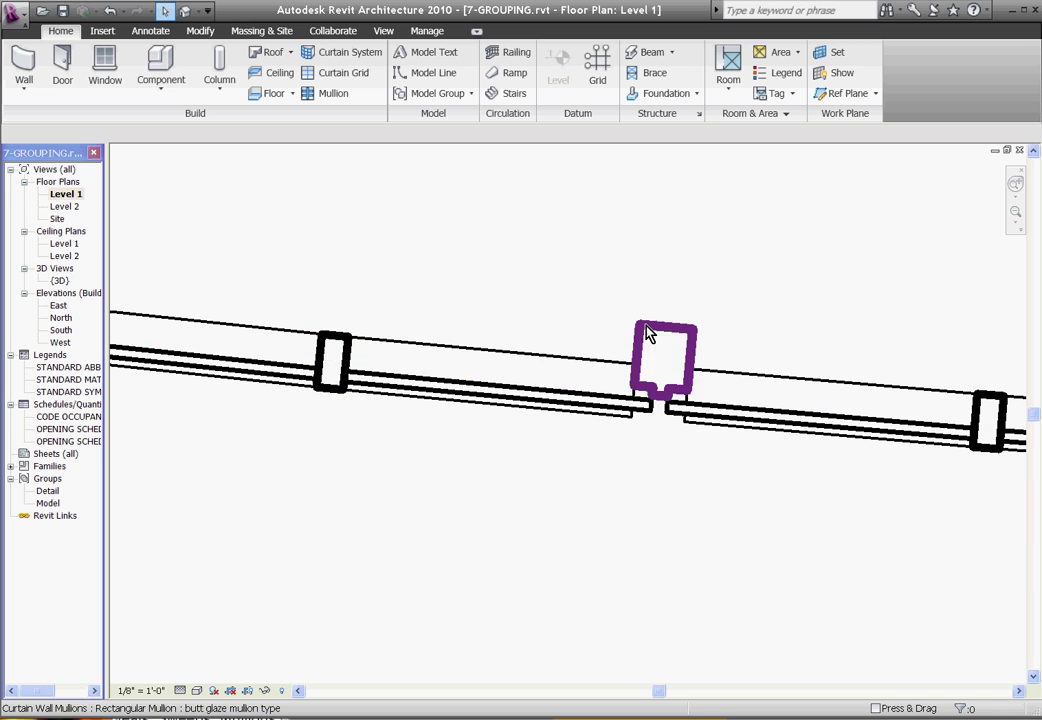